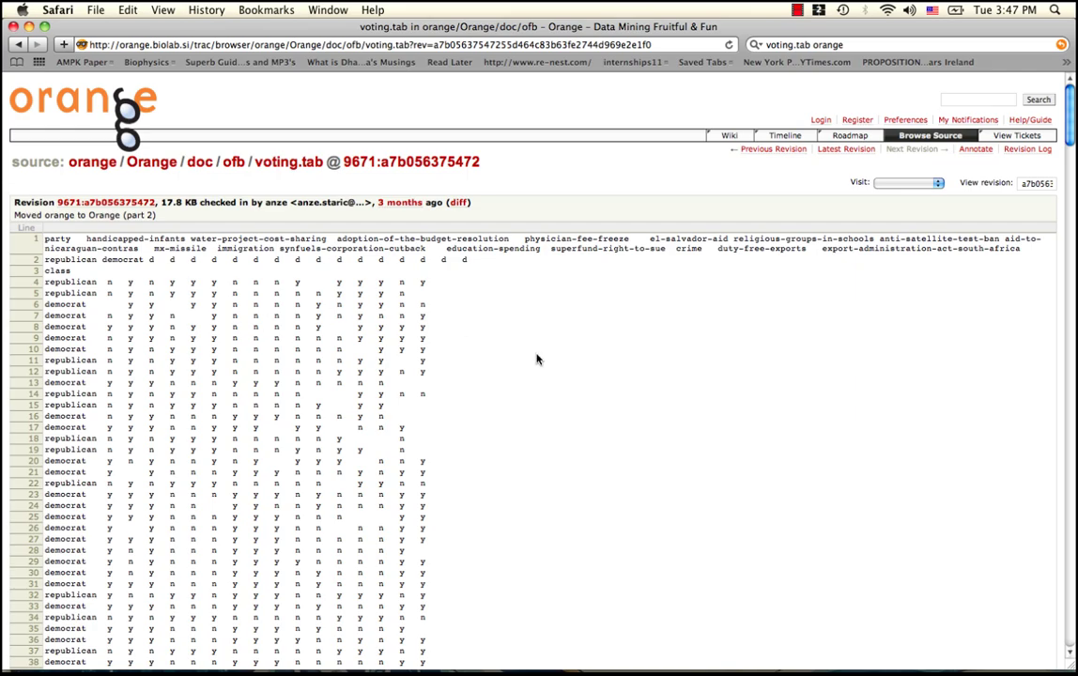
# - Bring Orange Canvas forward and check the File widget's loaded voting.tab data
pyautogui.scroll(-15, 537, 358)
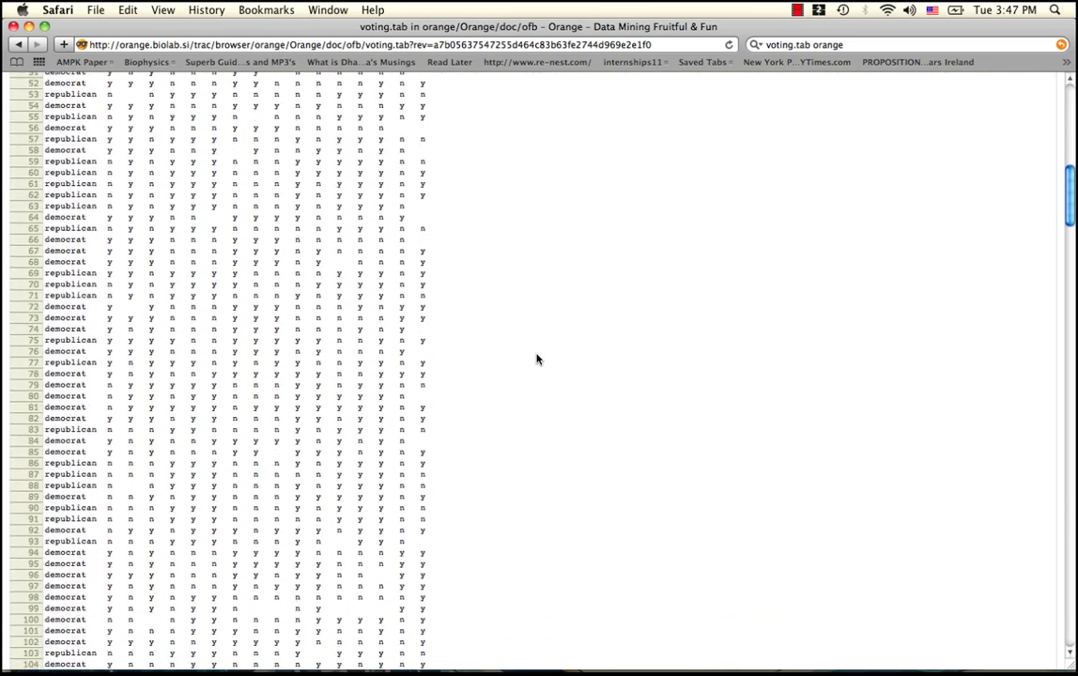
pyautogui.scroll(-20, 537, 359)
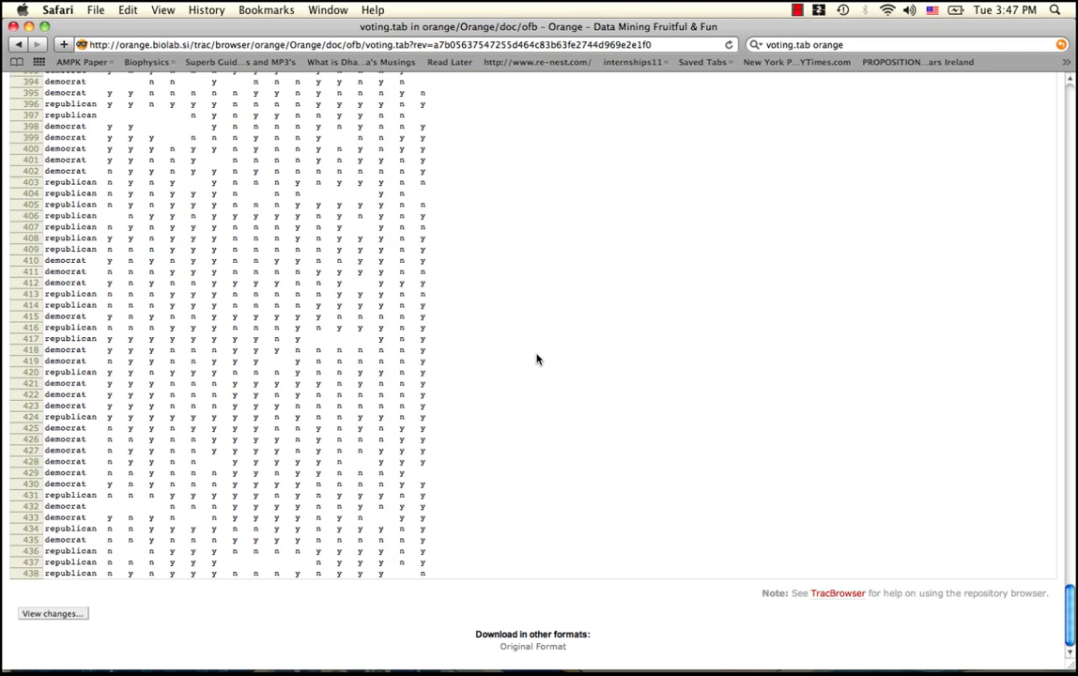
pyautogui.moveTo(512, 620)
pyautogui.click(549, 606)
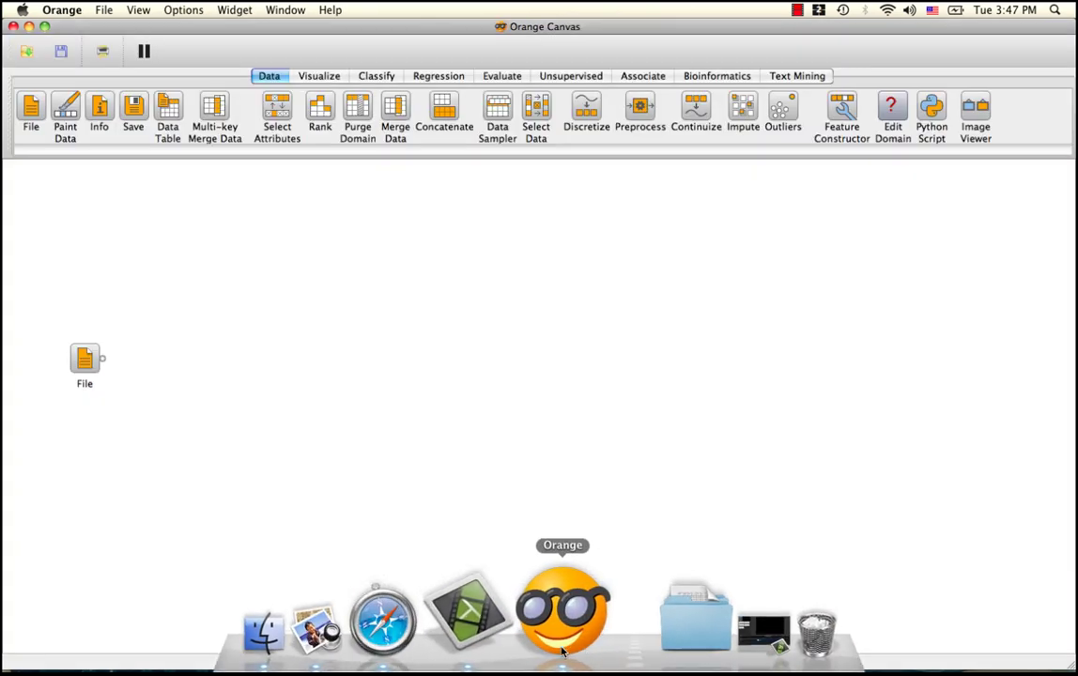
pyautogui.doubleClick(96, 388)
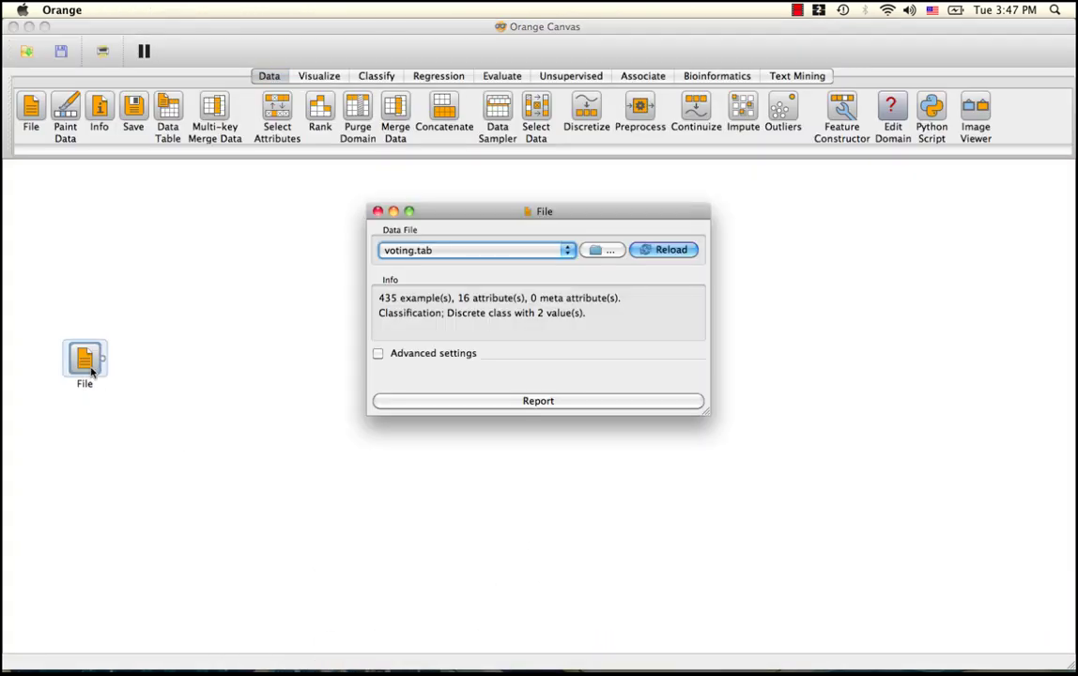
pyautogui.click(379, 213)
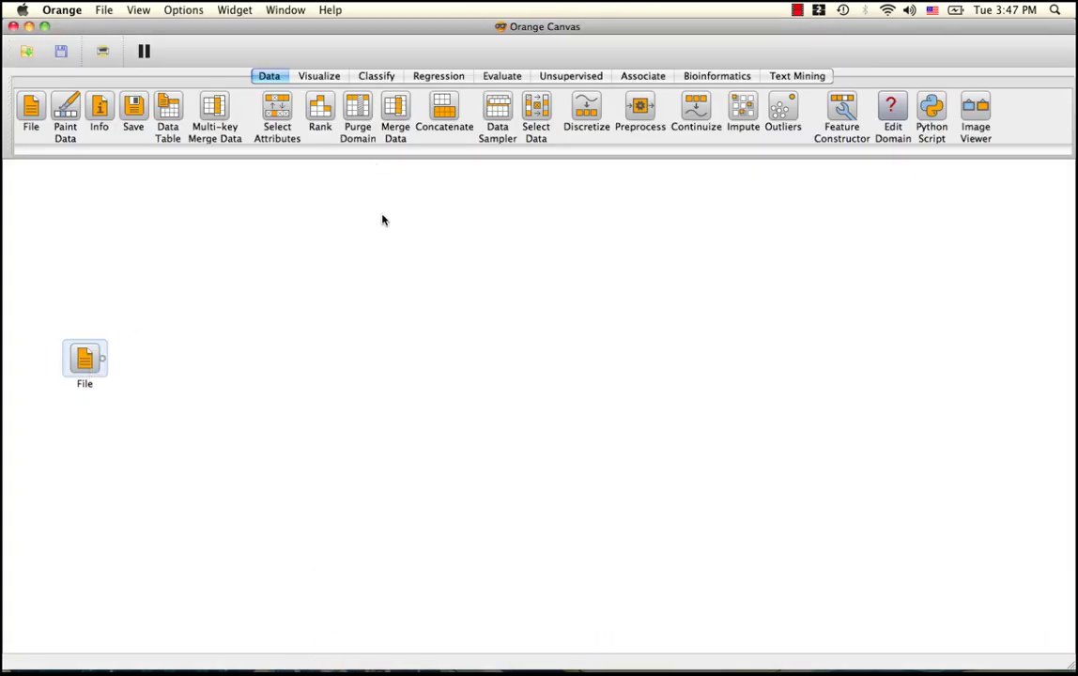
# - Add a Distributions widget from Visualize and connect the File data to it
pyautogui.click(300, 75)
pyautogui.click(43, 104)
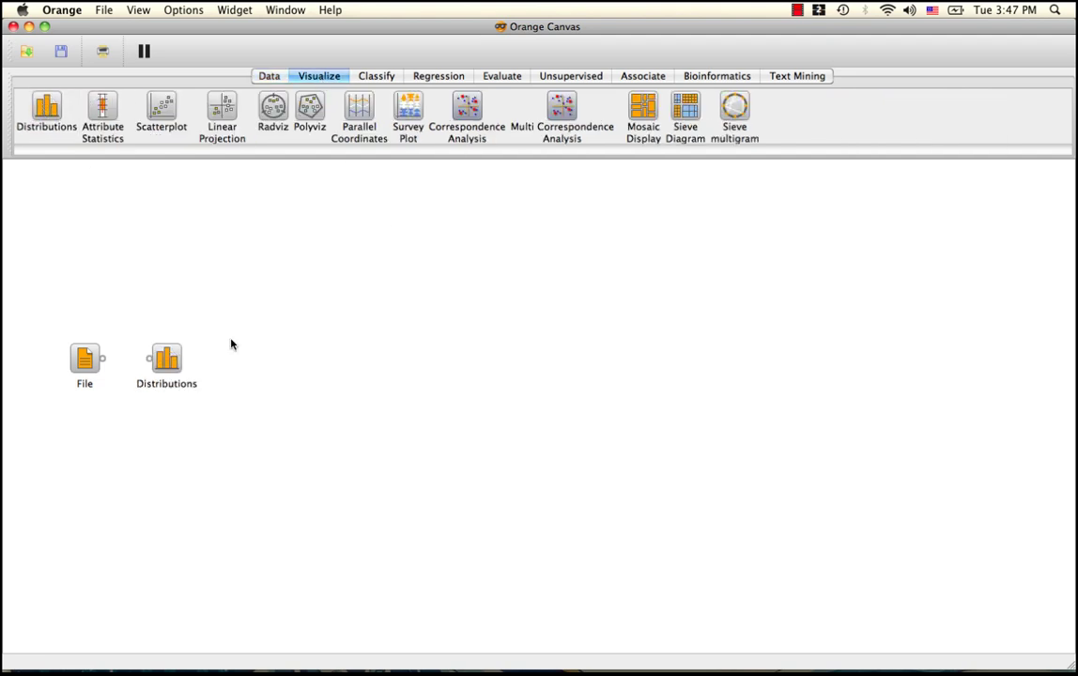
pyautogui.moveTo(160, 340); pyautogui.dragTo(201, 290)
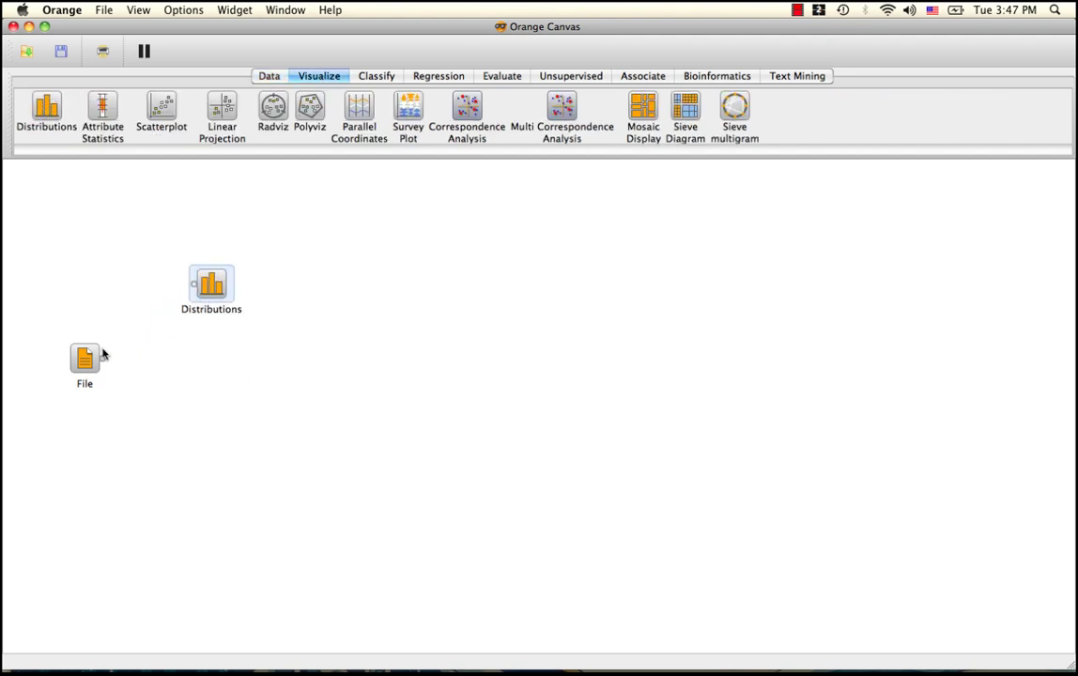
pyautogui.moveTo(102, 358); pyautogui.dragTo(208, 279)
# - Plot water-project-cost-sharing, adoption-of-the-budget-resolution and physician-fee-freeze by party, then close Distributions
pyautogui.doubleClick(209, 279)
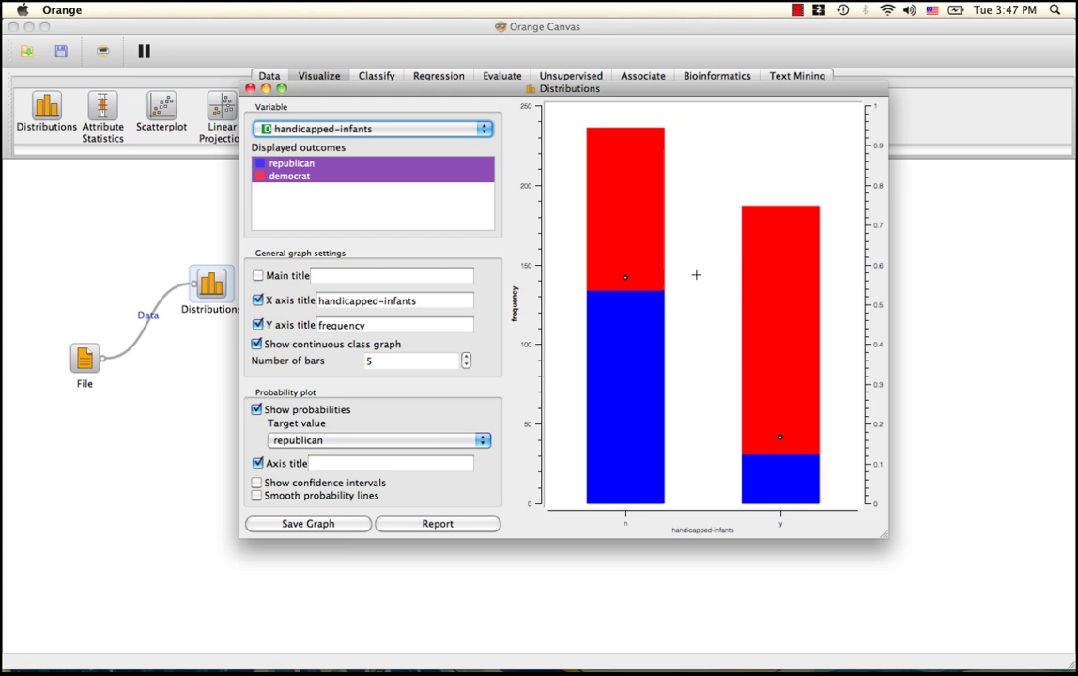
pyautogui.click(387, 132)
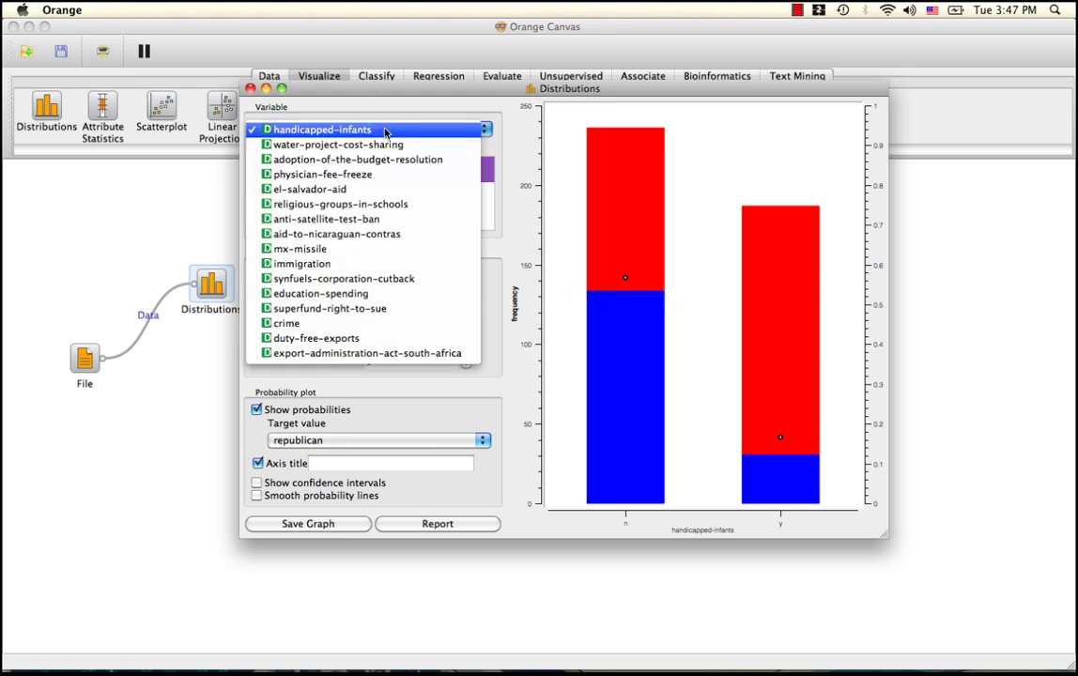
pyautogui.click(379, 148)
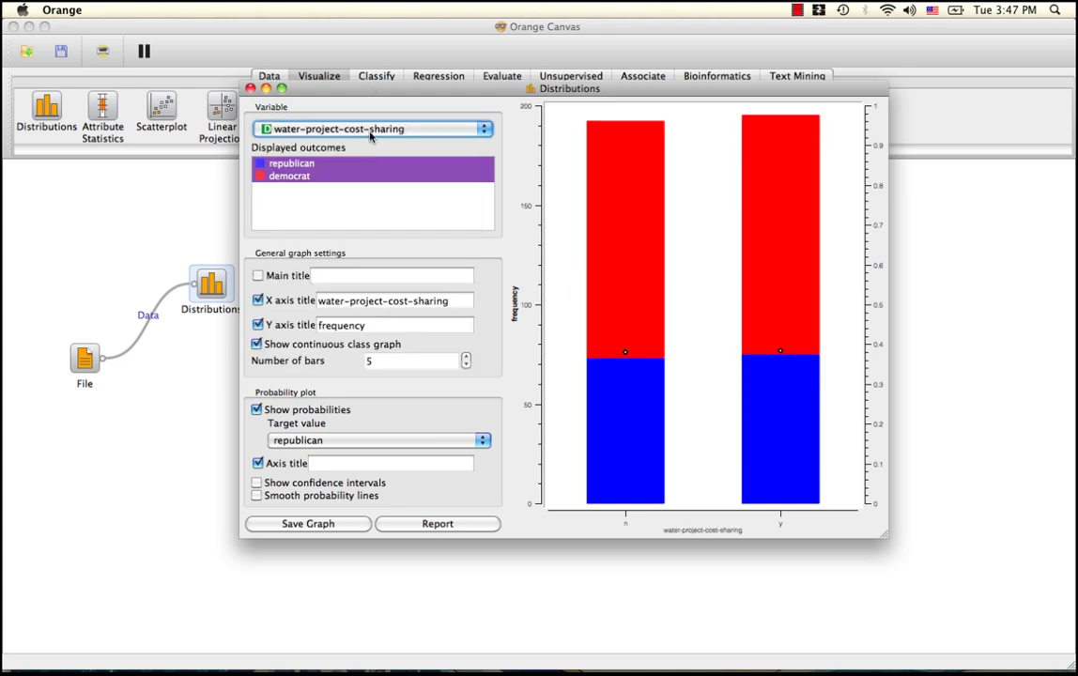
pyautogui.click(368, 134)
pyautogui.click(368, 144)
pyautogui.click(385, 134)
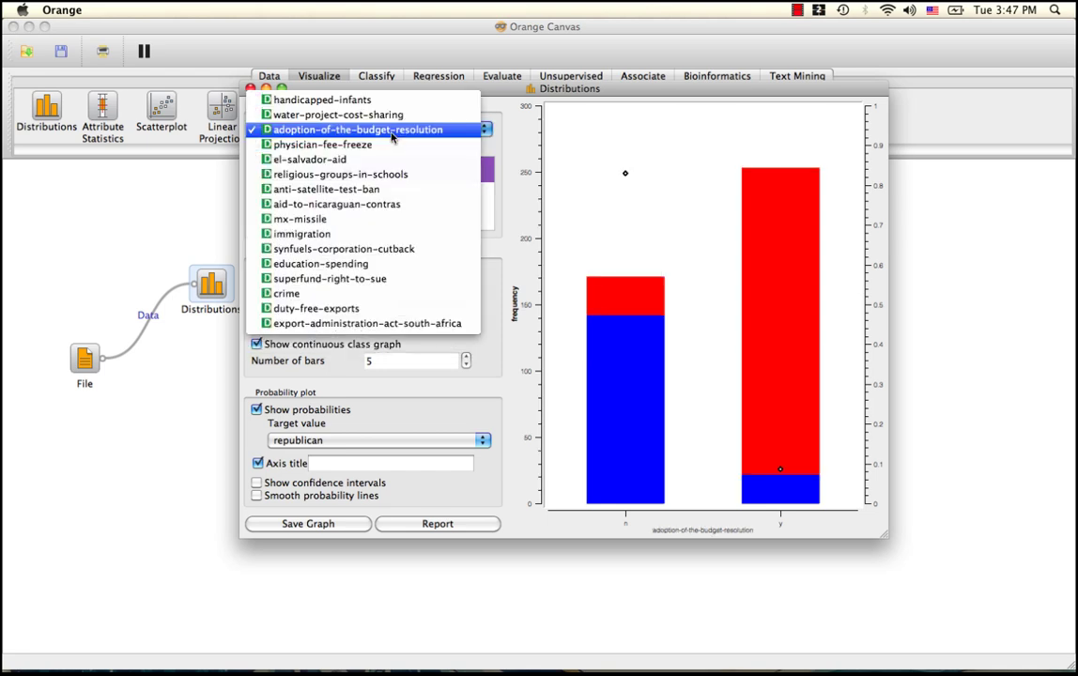
pyautogui.click(393, 144)
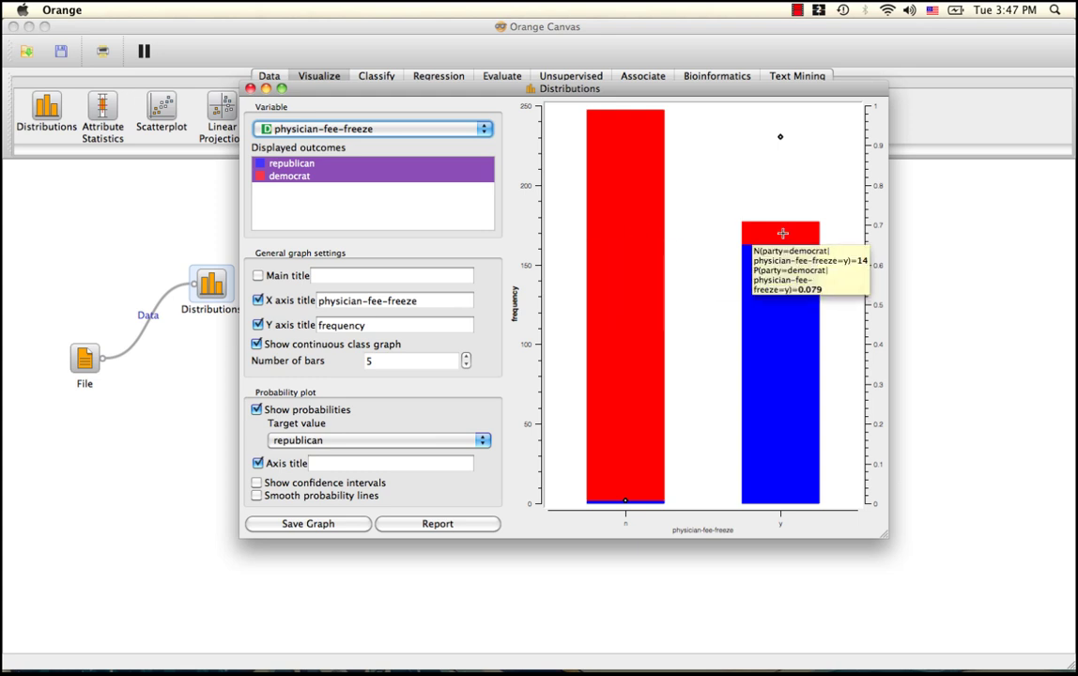
pyautogui.click(250, 87)
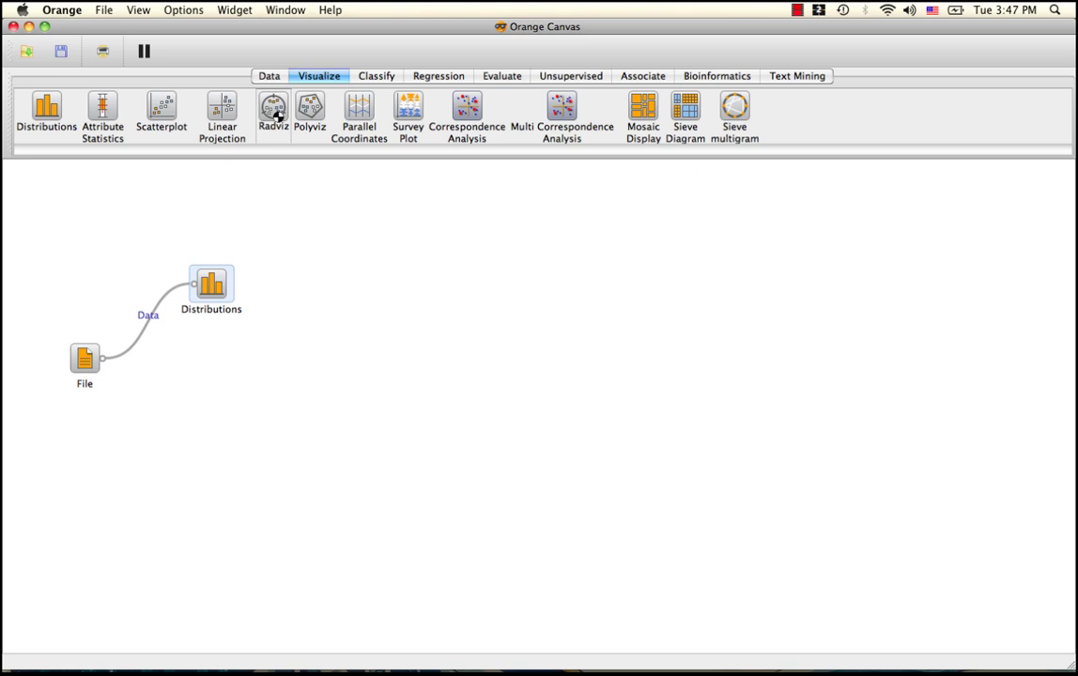
# - Place a Radviz widget below File, feed it the voting data, and view its party projection
pyautogui.click(274, 107)
pyautogui.moveTo(286, 282); pyautogui.dragTo(219, 475)
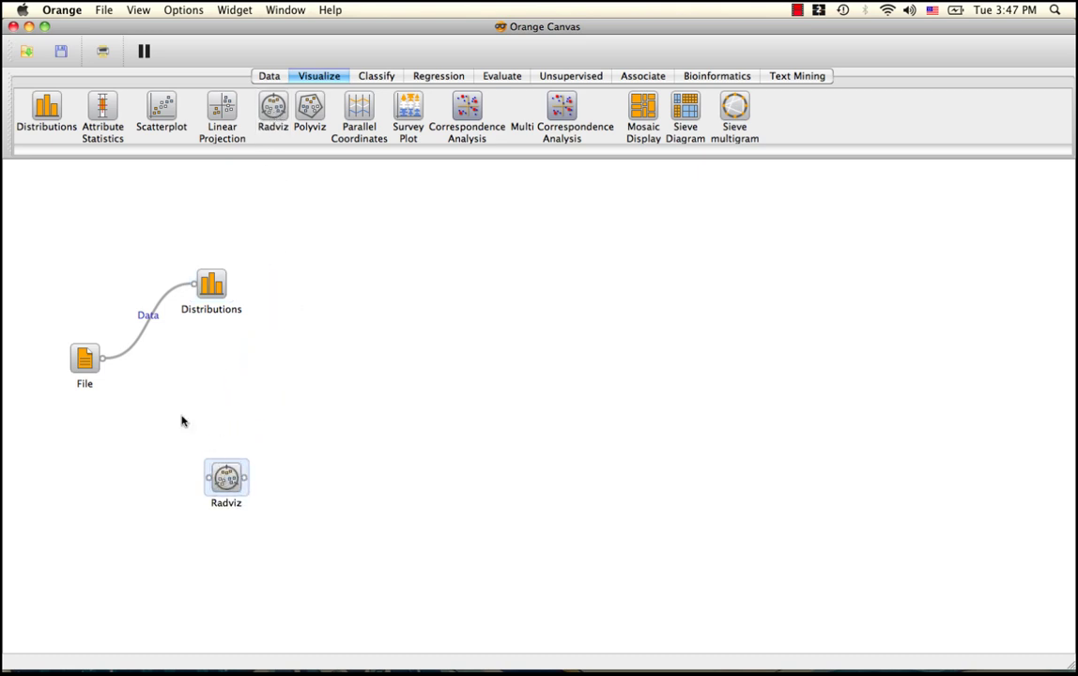
pyautogui.moveTo(102, 360); pyautogui.dragTo(223, 489)
pyautogui.doubleClick(226, 479)
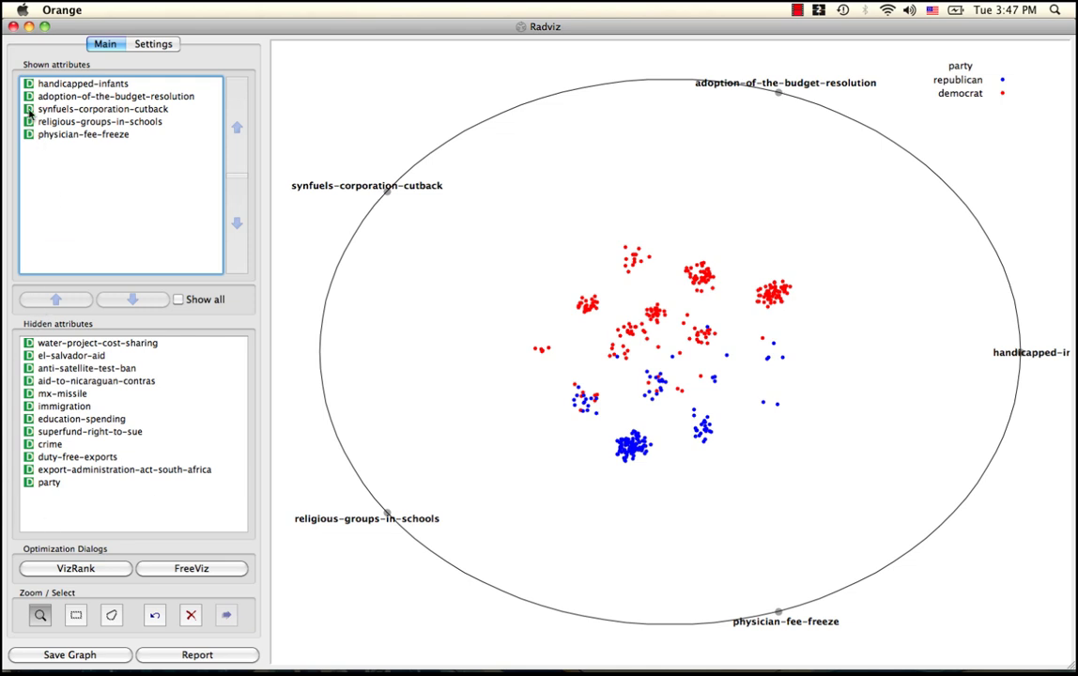
pyautogui.click(13, 26)
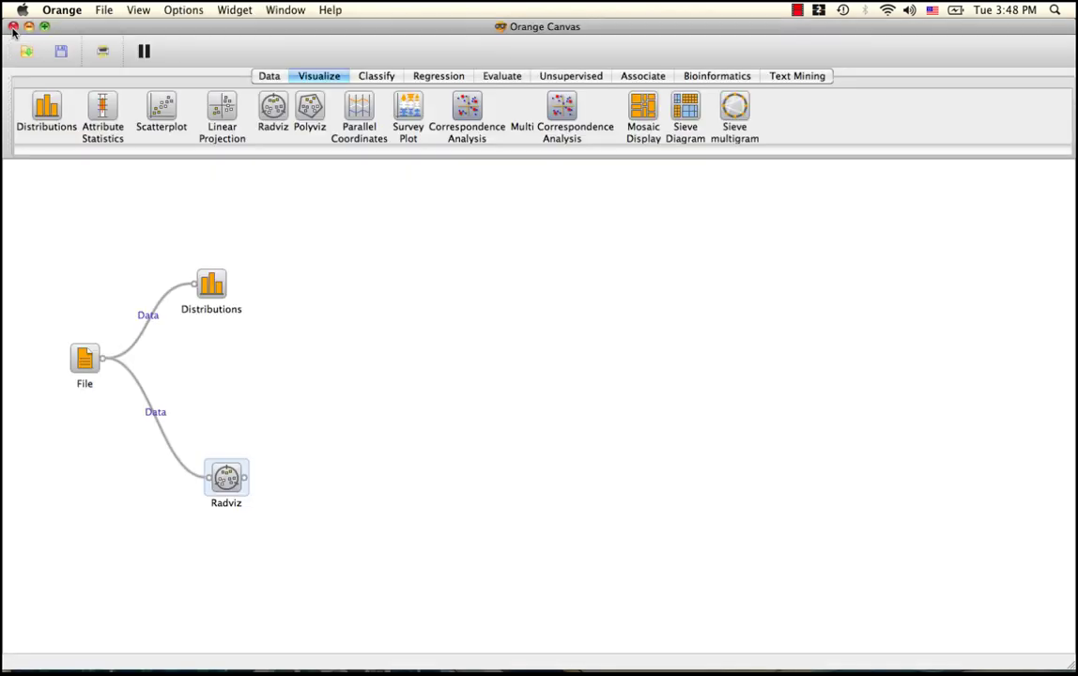
# - Add a Data Table linked to File and browse the 435 voting records, selecting row 3
pyautogui.click(260, 76)
pyautogui.moveTo(167, 108); pyautogui.dragTo(336, 460)
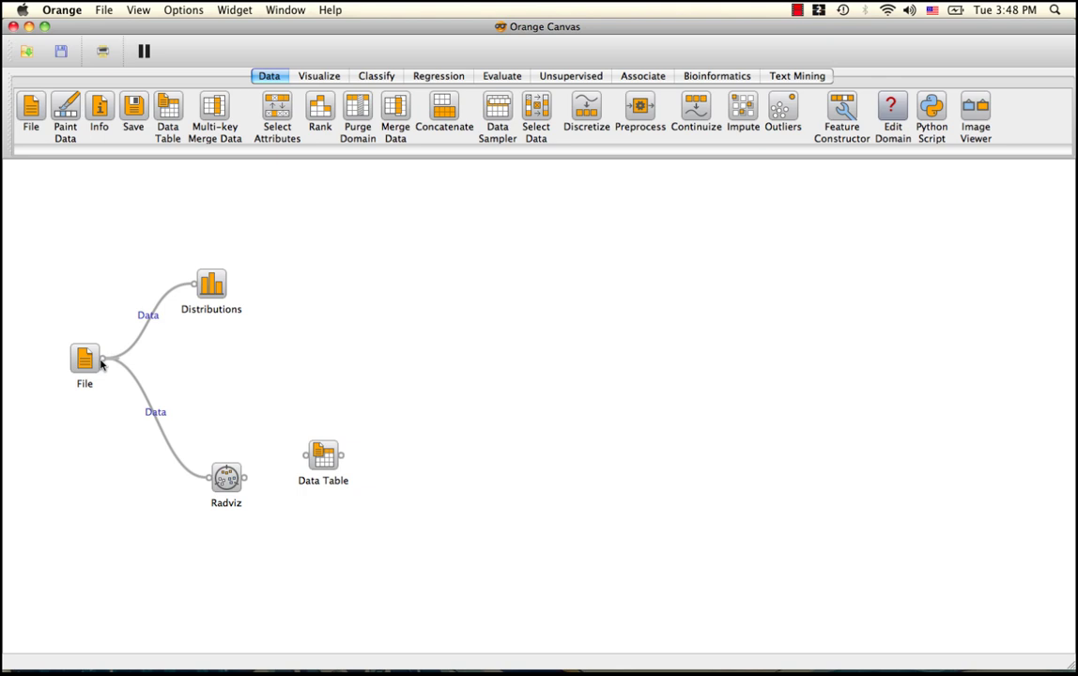
pyautogui.moveTo(101, 358); pyautogui.dragTo(317, 453)
pyautogui.doubleClick(320, 453)
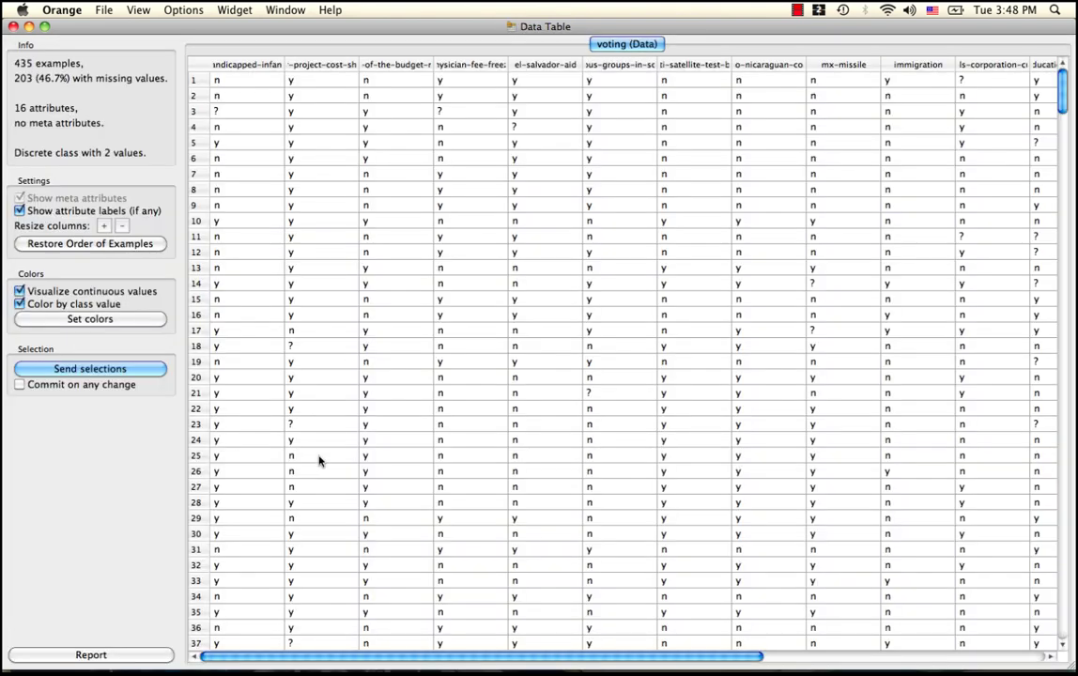
pyautogui.click(255, 113)
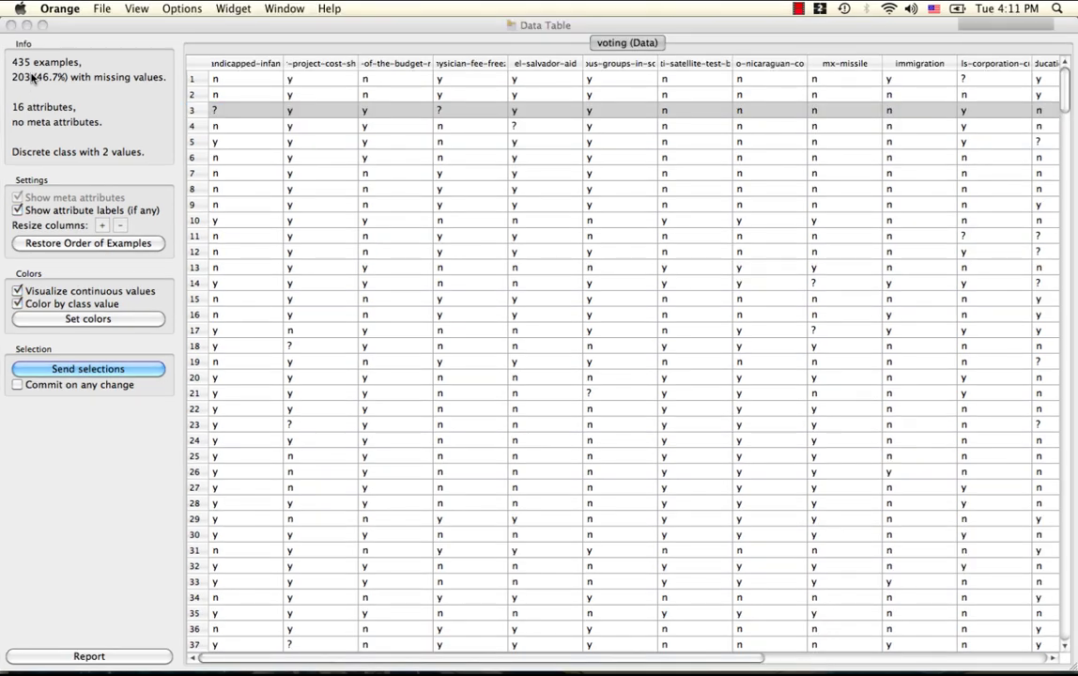
# - Close the Data Table, then add a Logistic Regression widget fed by the File data
pyautogui.click(11, 25)
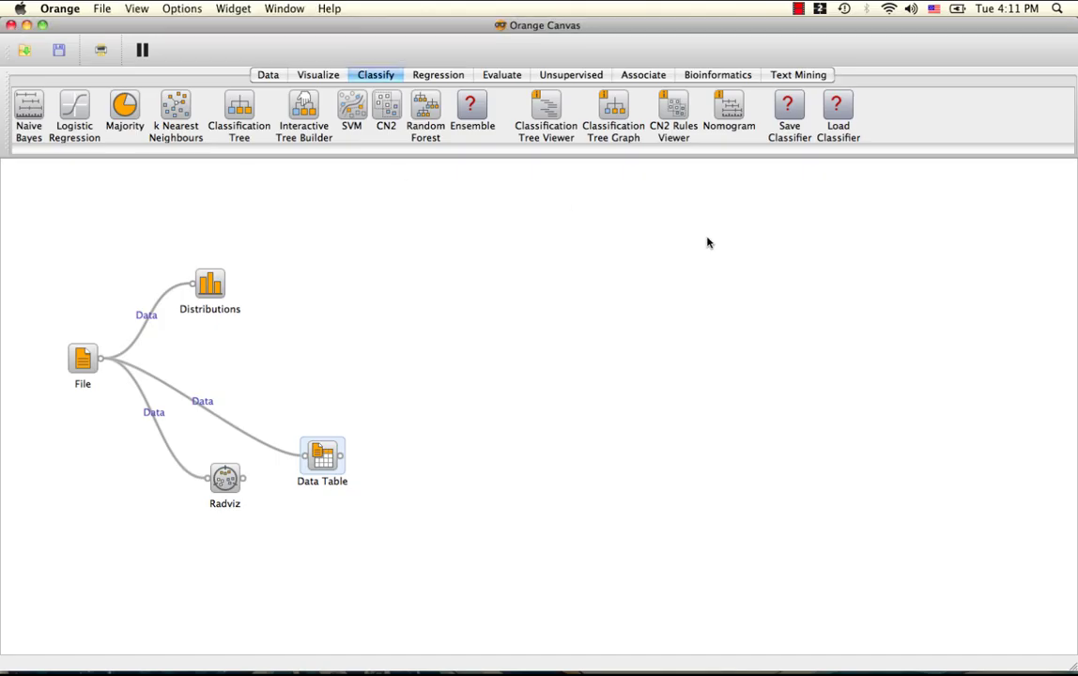
pyautogui.click(267, 74)
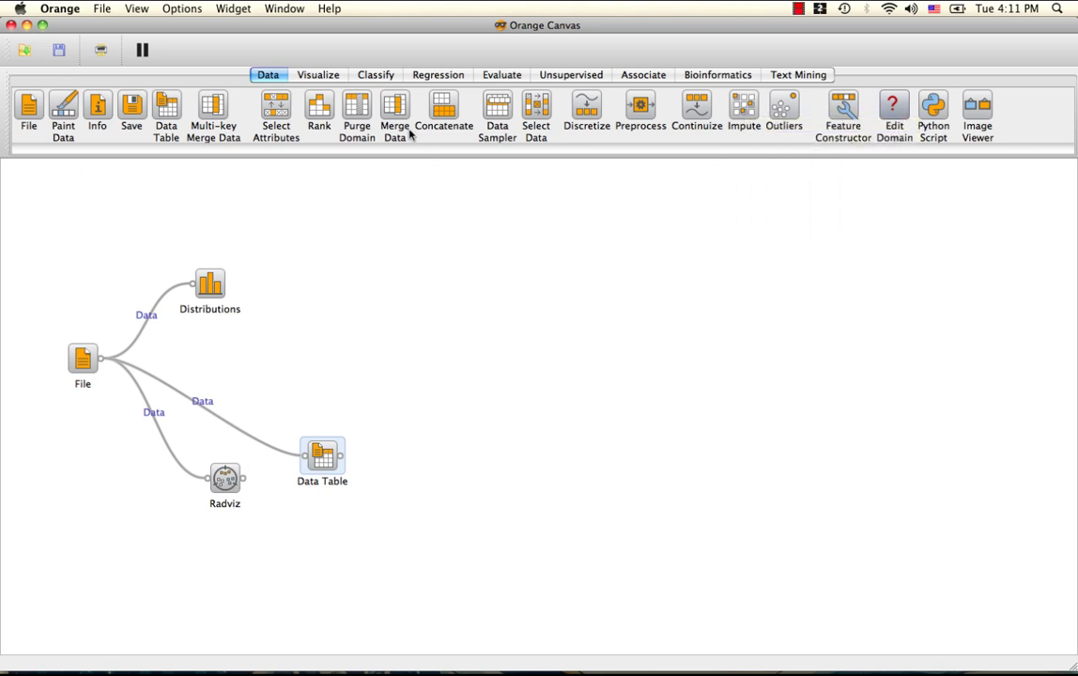
pyautogui.click(377, 75)
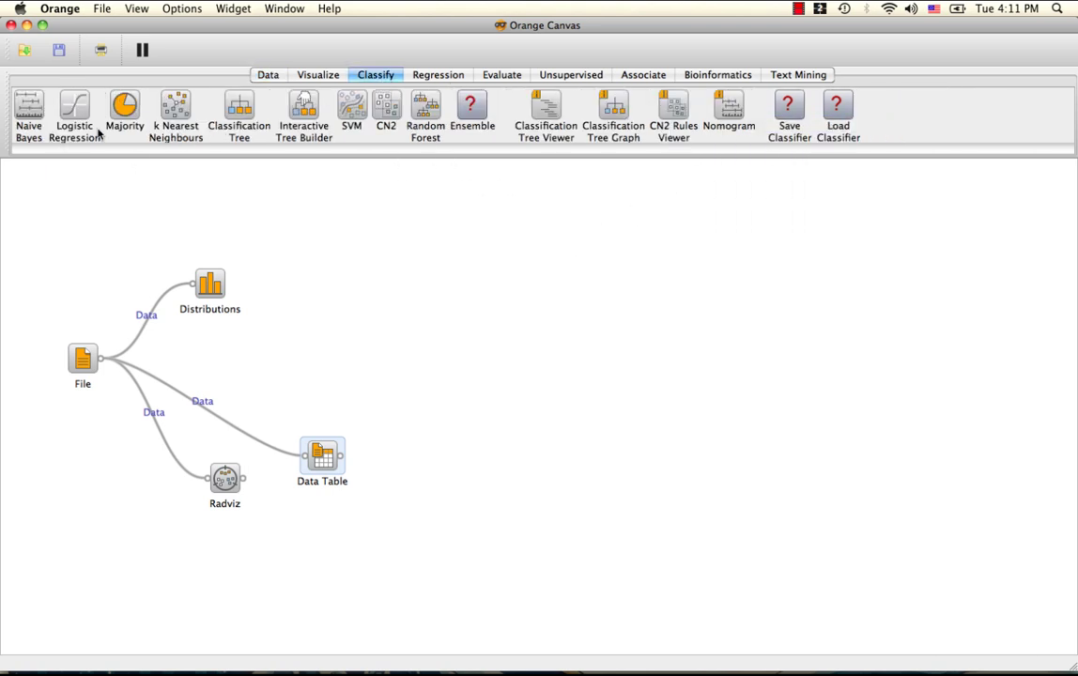
pyautogui.click(73, 111)
pyautogui.moveTo(402, 450); pyautogui.dragTo(340, 333)
pyautogui.moveTo(100, 357); pyautogui.dragTo(348, 343)
# - Keep Average values imputation for unknown votes in Logistic Regression and apply
pyautogui.doubleClick(339, 335)
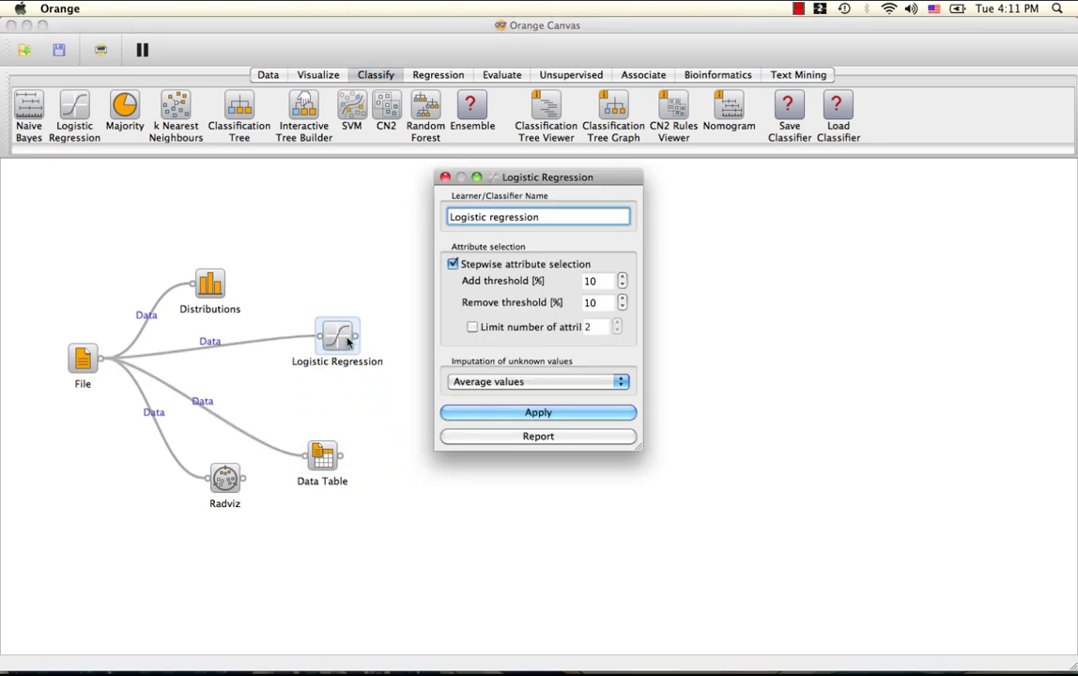
pyautogui.click(512, 381)
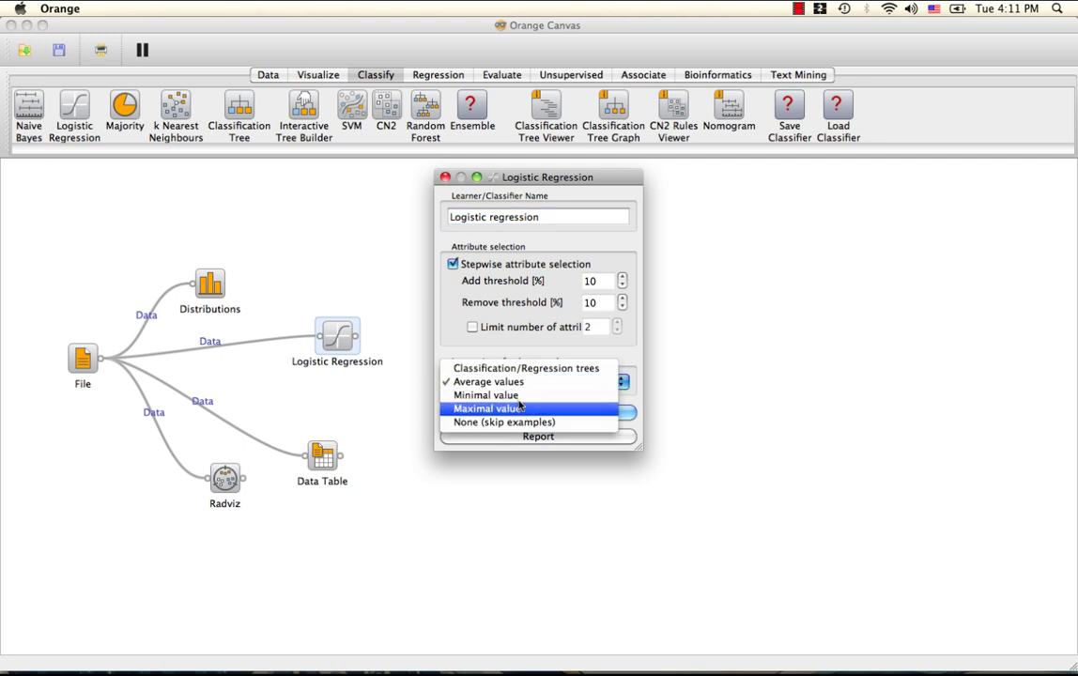
pyautogui.click(522, 381)
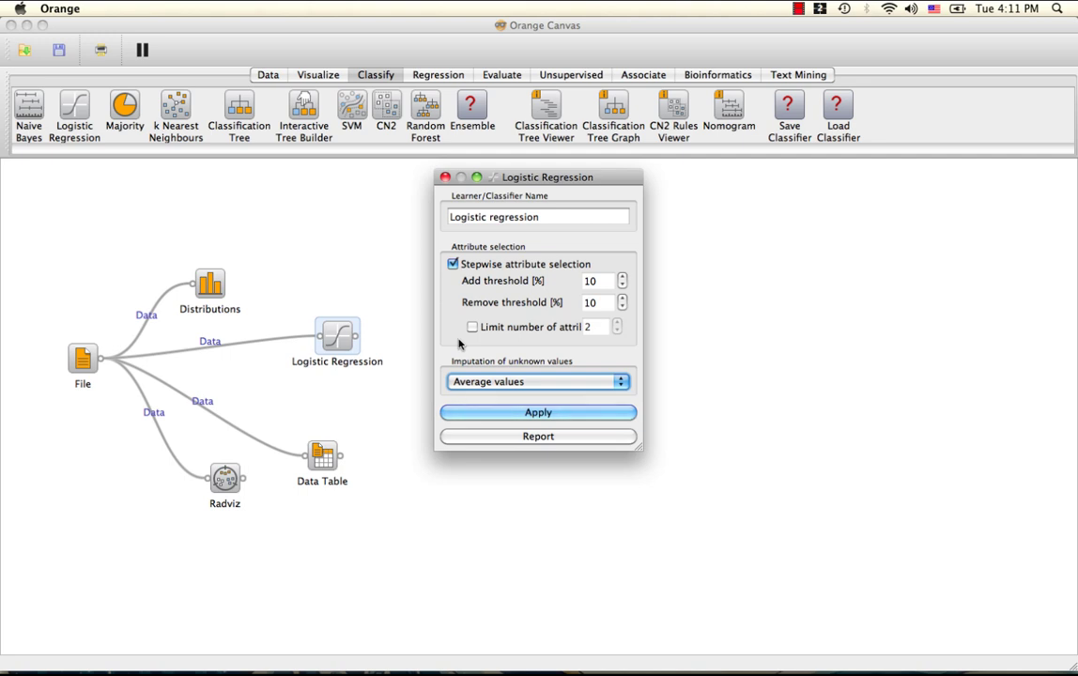
pyautogui.click(488, 414)
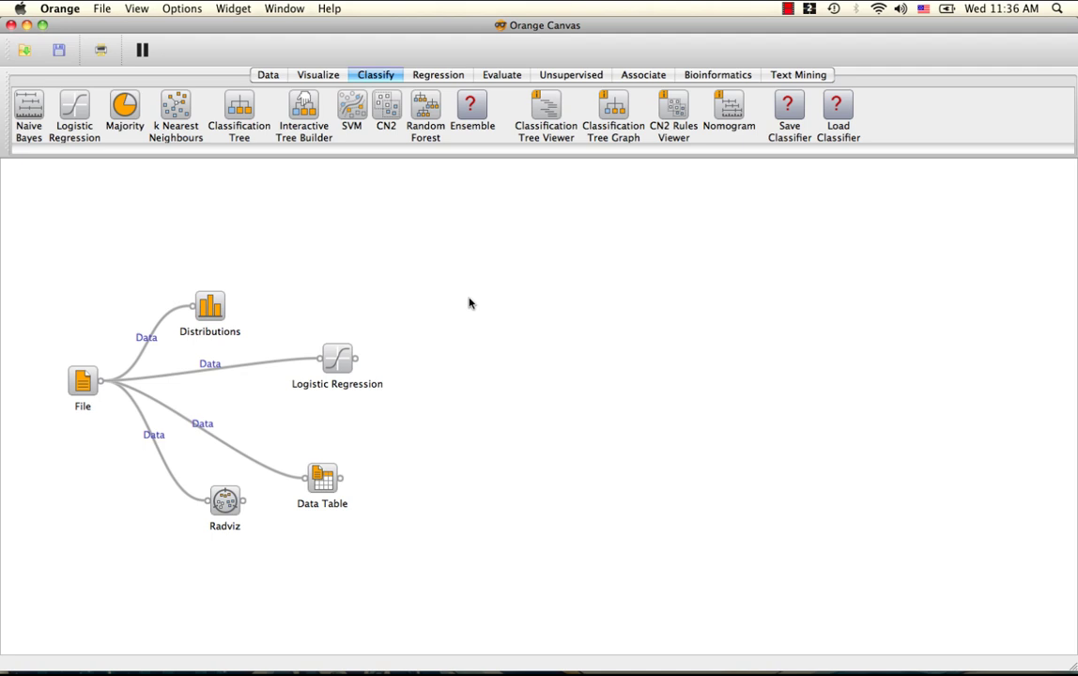
# - Add a Predictions widget fed by the logistic regression classifier and the File data
pyautogui.click(498, 75)
pyautogui.click(82, 99)
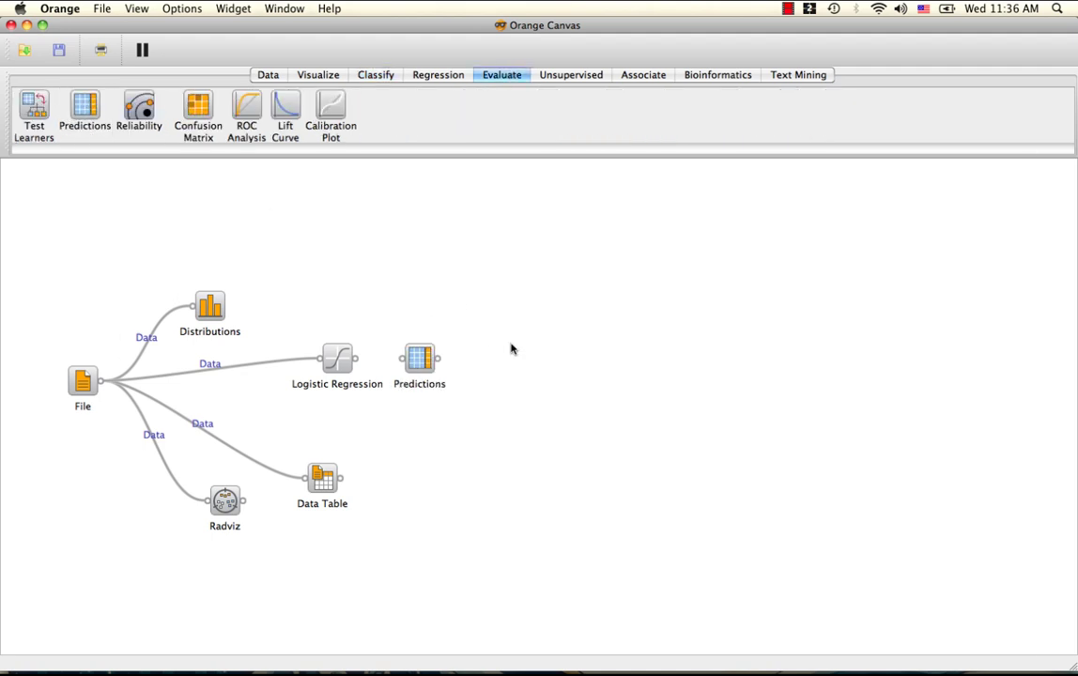
pyautogui.moveTo(356, 358); pyautogui.dragTo(516, 376)
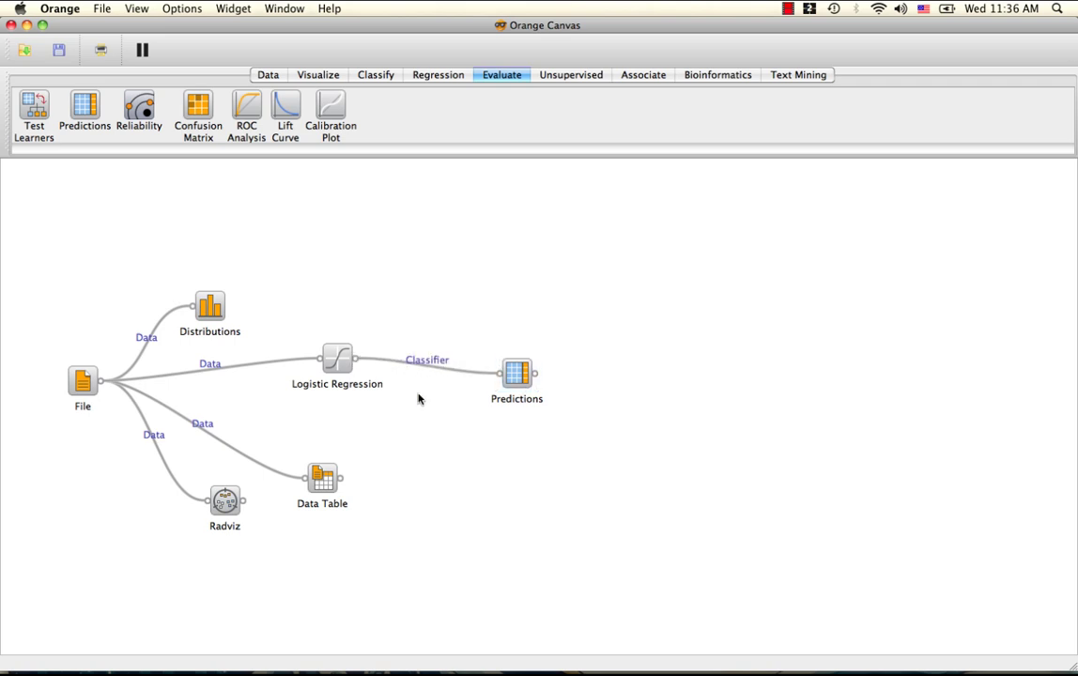
pyautogui.moveTo(97, 385); pyautogui.dragTo(523, 370)
pyautogui.doubleClick(521, 371)
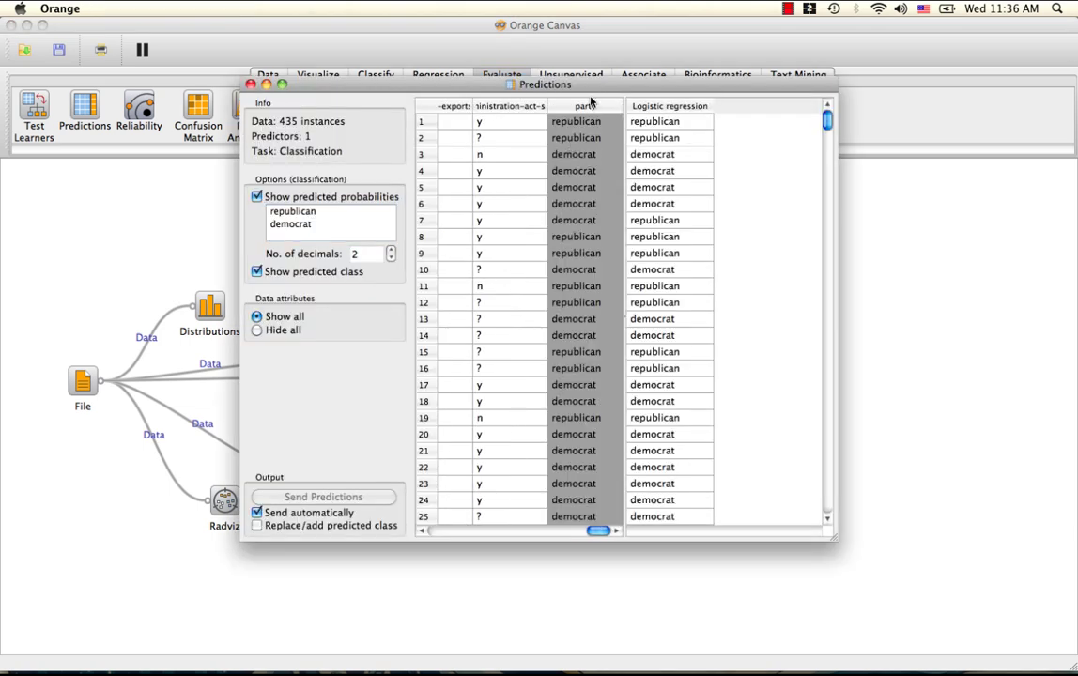
# - Compare the actual party and Logistic regression columns, highlighting misclassified row 7
pyautogui.click(669, 107)
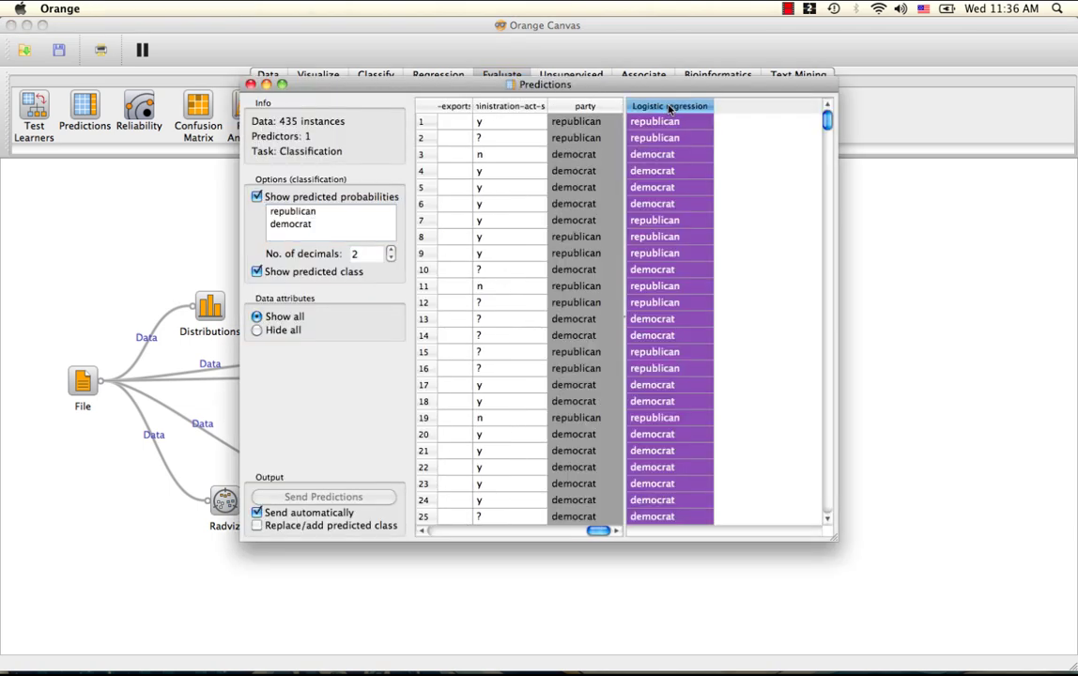
pyautogui.keyDown('super'); pyautogui.click(584, 106); pyautogui.keyUp('super')
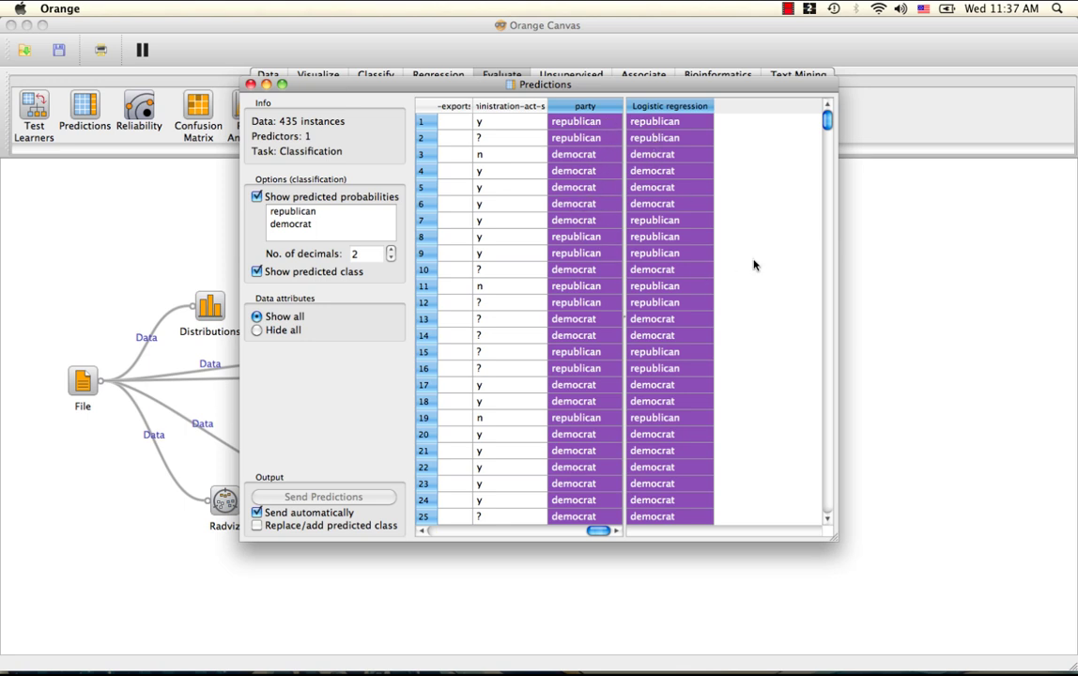
pyautogui.keyDown('super'); pyautogui.click(661, 269); pyautogui.keyUp('super')
pyautogui.click(502, 302)
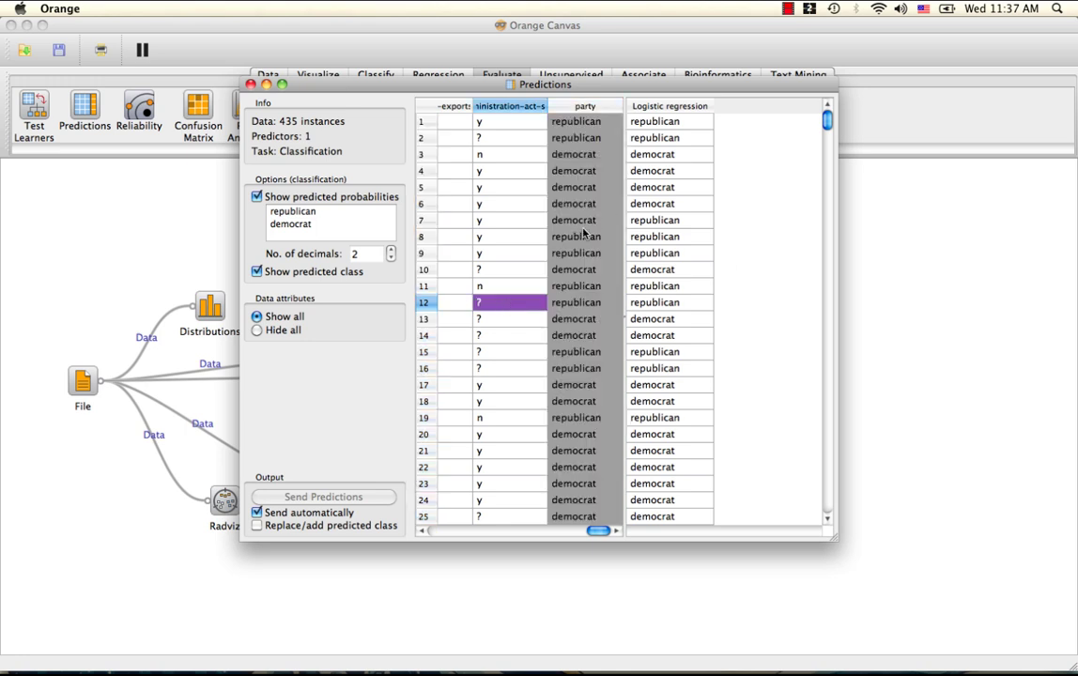
pyautogui.click(579, 218)
pyautogui.keyDown('super'); pyautogui.click(707, 220); pyautogui.keyUp('super')
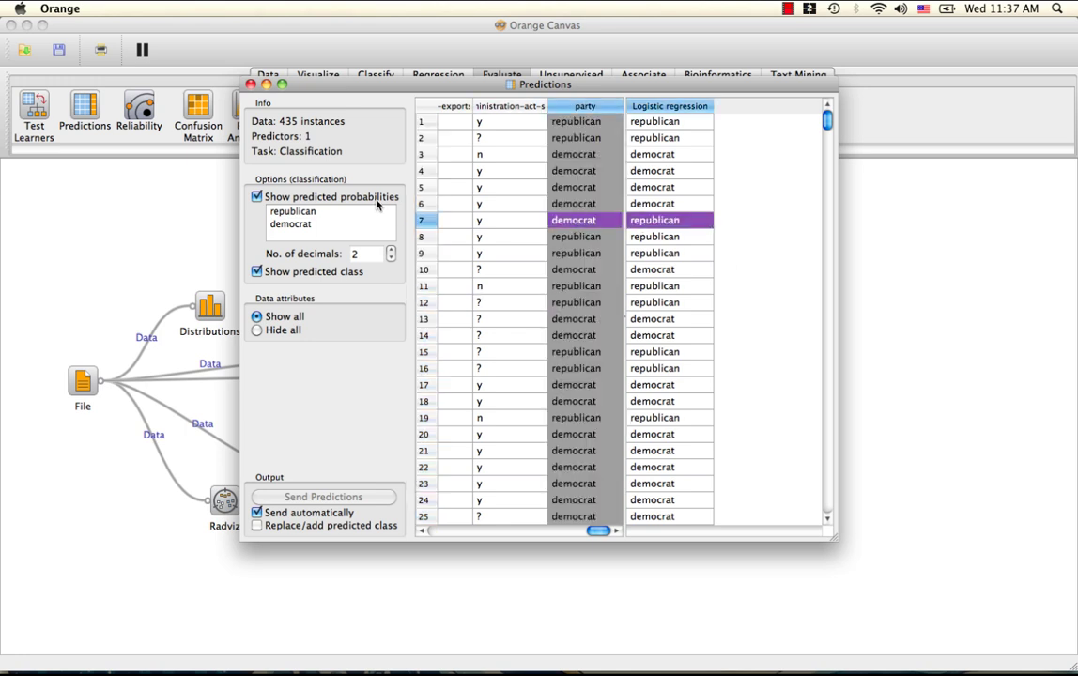
# - Add a Select Attributes widget fed by Predictions and review its settings
pyautogui.click(251, 85)
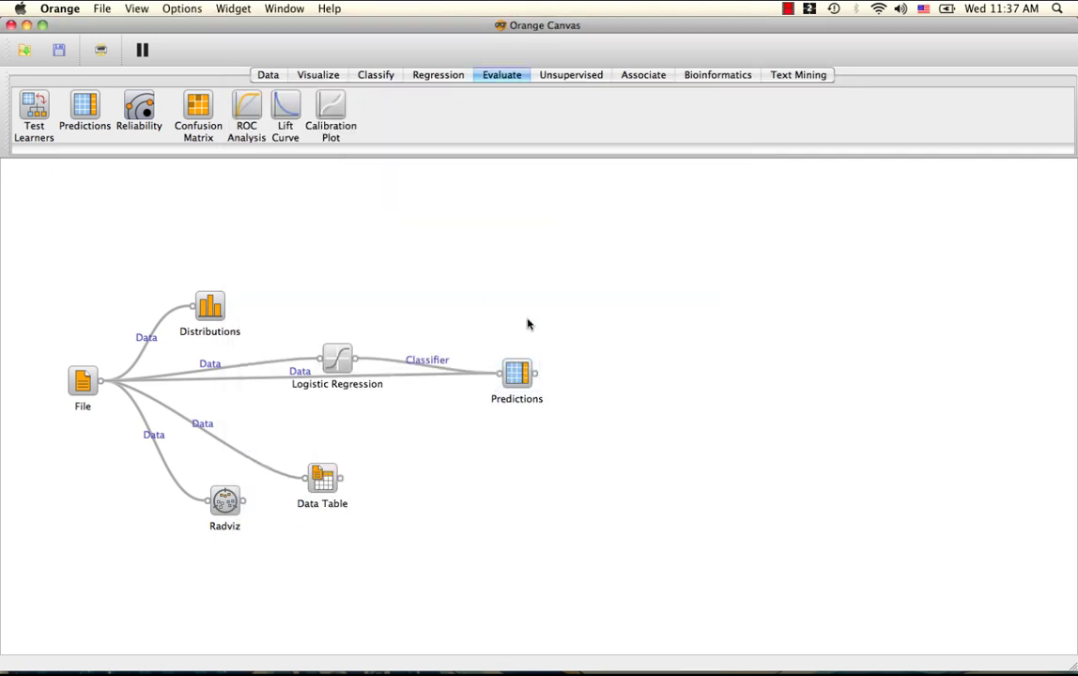
pyautogui.click(270, 77)
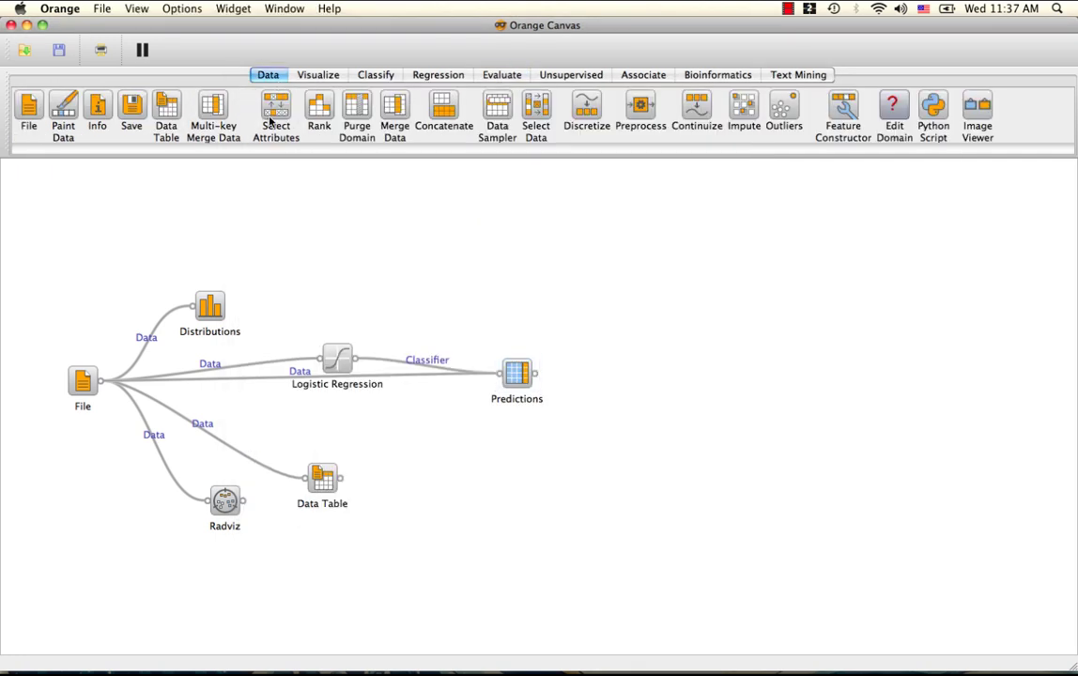
pyautogui.click(272, 118)
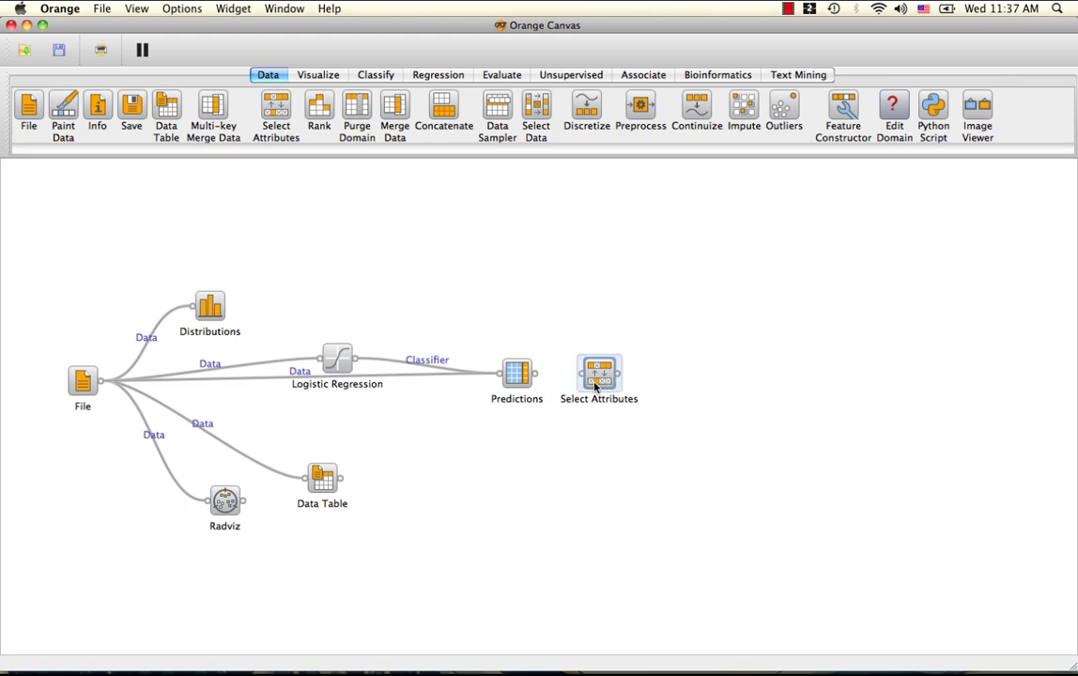
pyautogui.moveTo(536, 372); pyautogui.dragTo(637, 424)
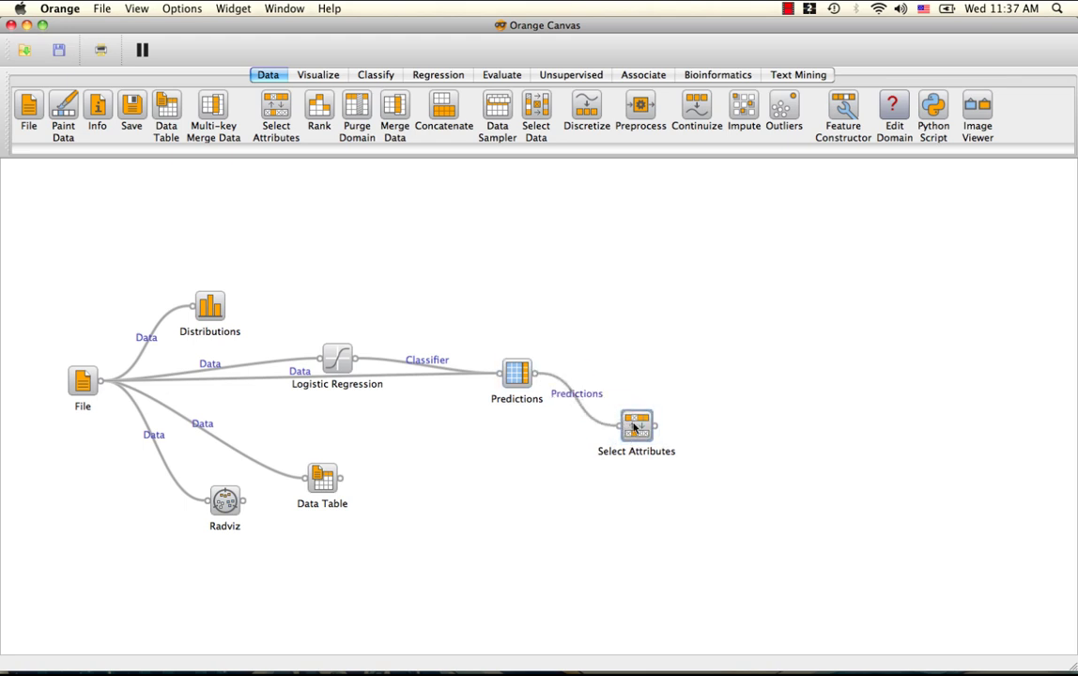
pyautogui.doubleClick(635, 427)
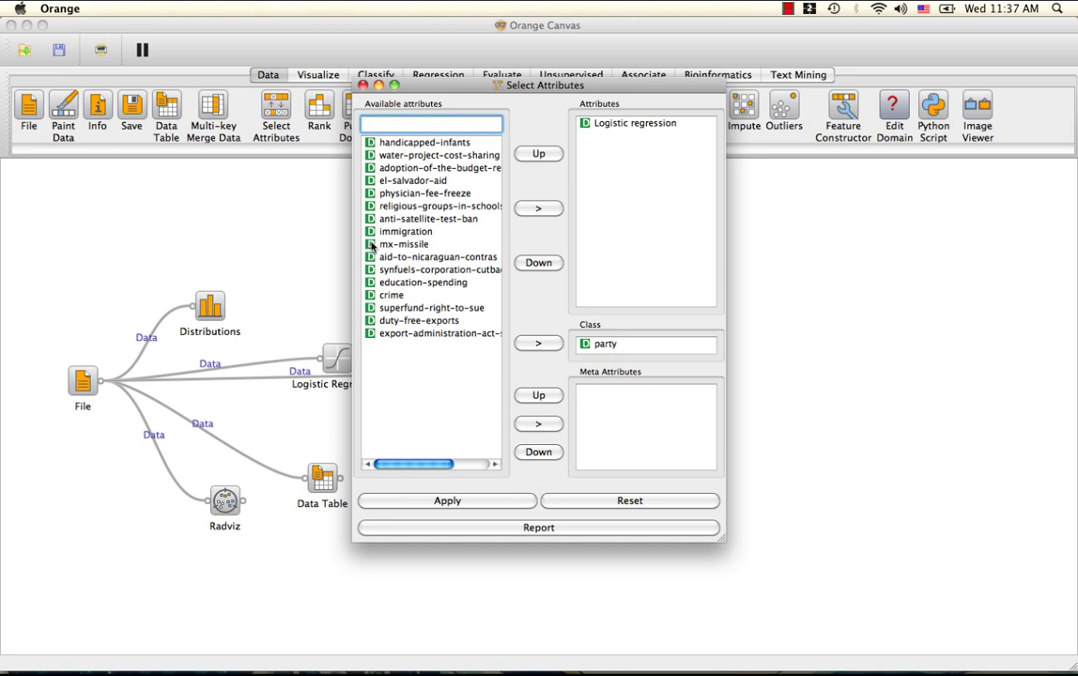
pyautogui.click(364, 85)
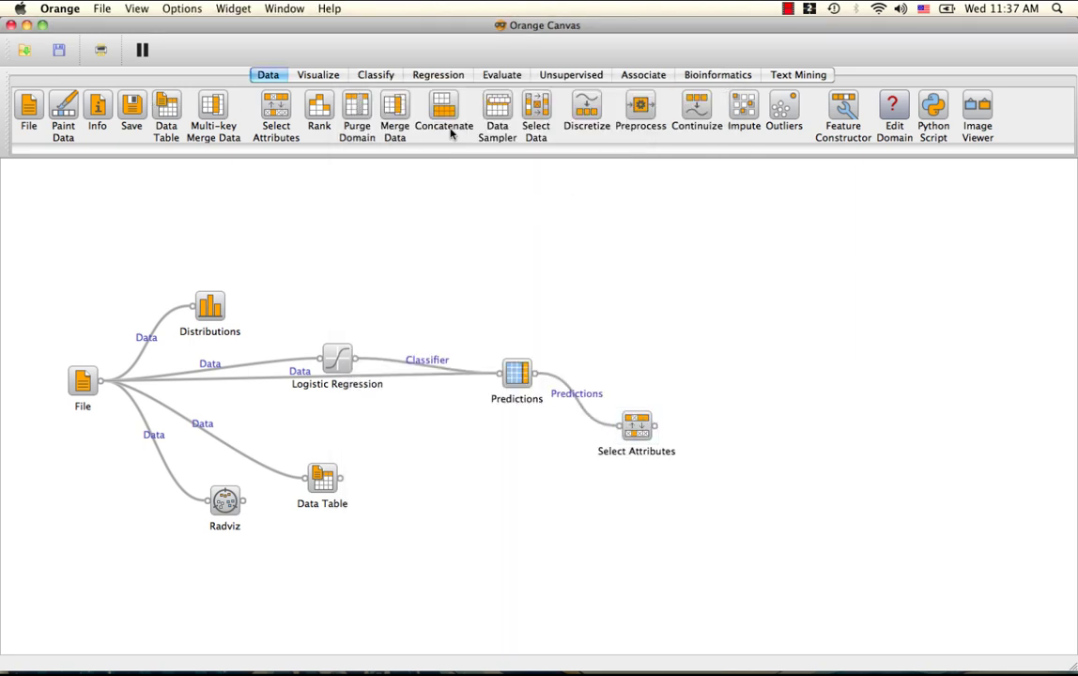
# - Add a Scatterplot fed by Select Attributes and view predicted versus actual party
pyautogui.click(320, 75)
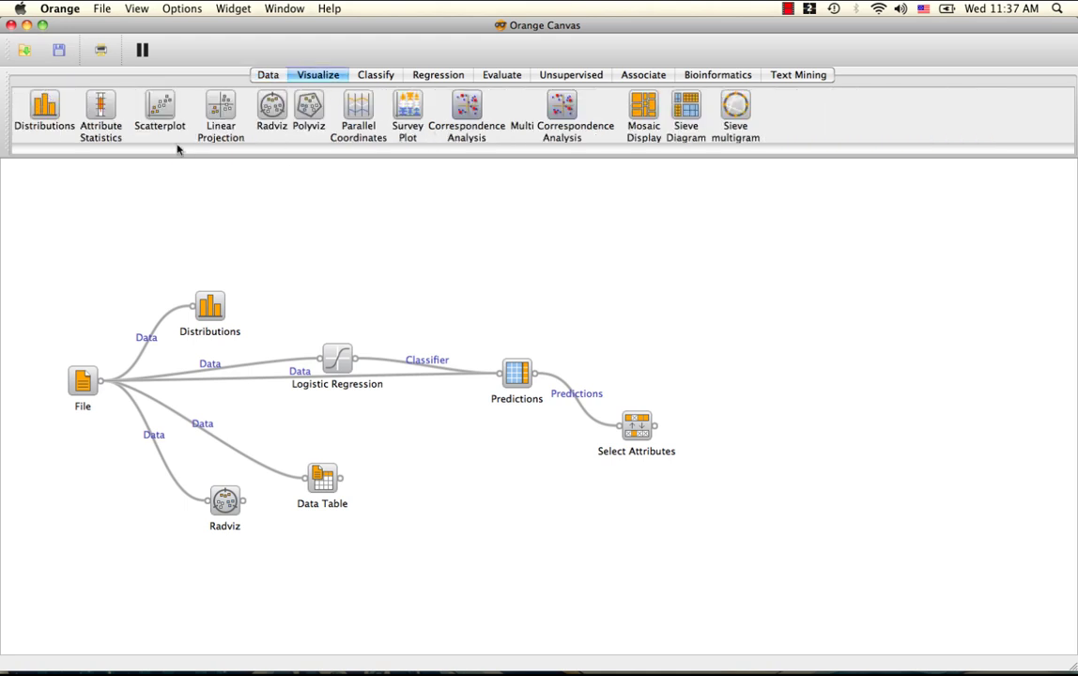
pyautogui.click(159, 109)
pyautogui.moveTo(719, 425); pyautogui.dragTo(719, 365)
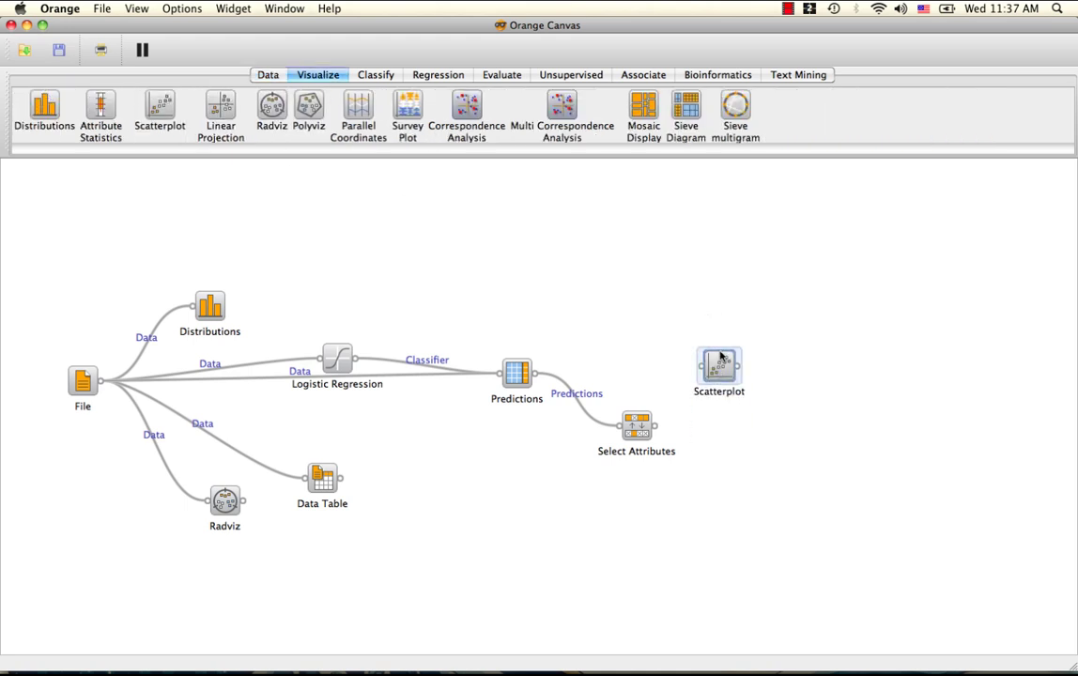
pyautogui.moveTo(655, 427); pyautogui.dragTo(706, 364)
pyautogui.doubleClick(716, 363)
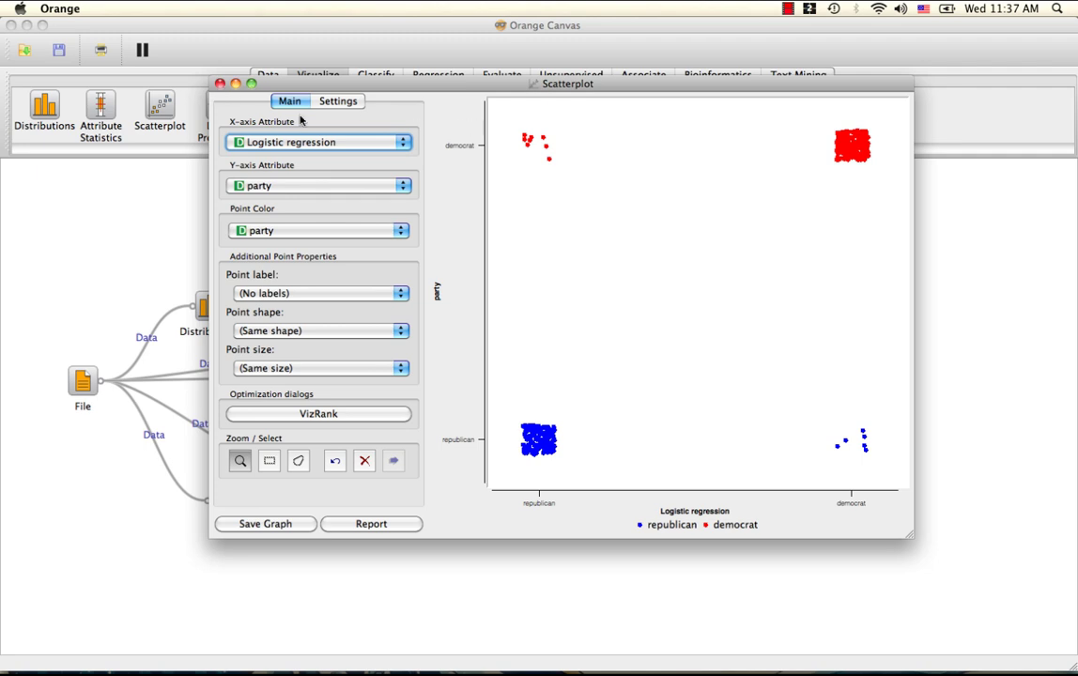
pyautogui.click(220, 84)
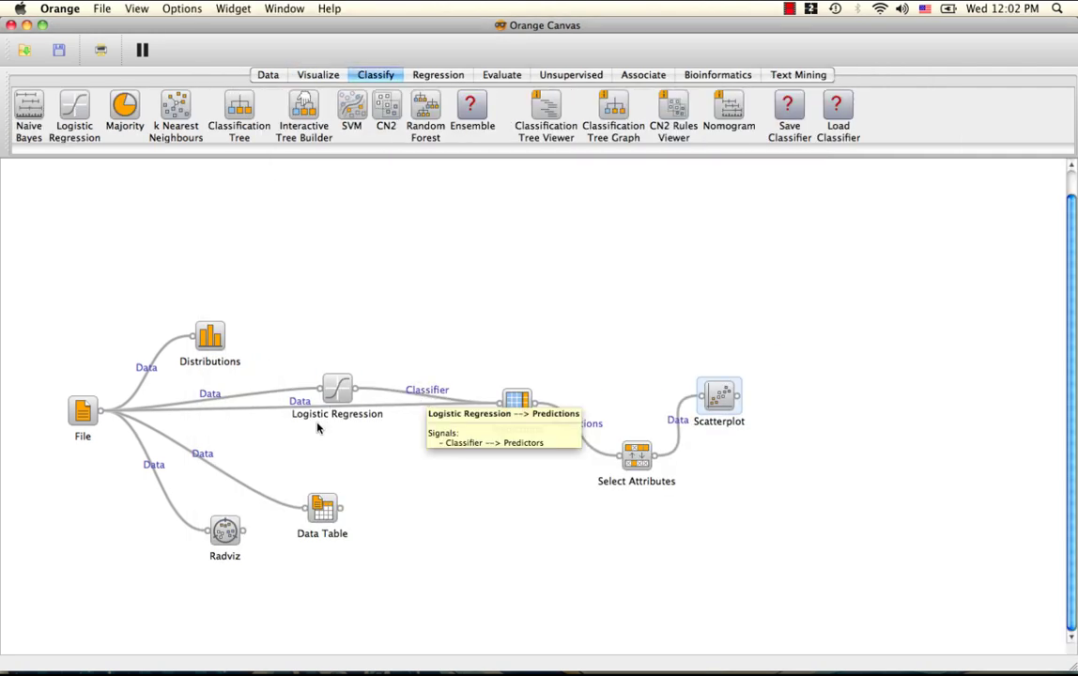
# - Add a Nomogram below and feed it the logistic regression classifier
pyautogui.click(731, 114)
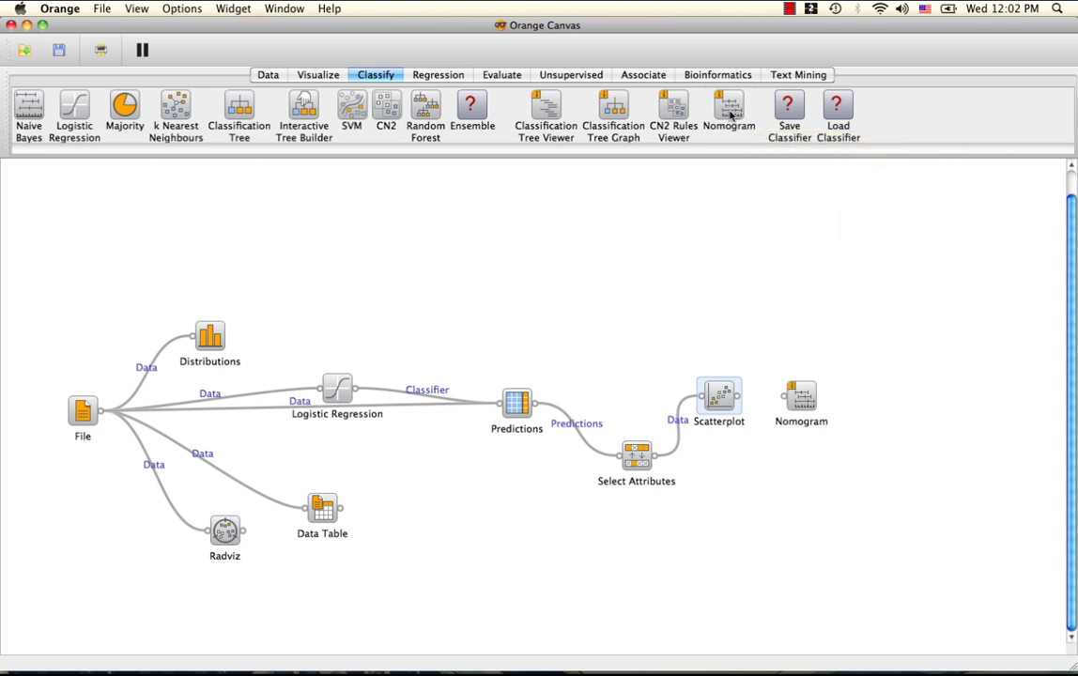
pyautogui.moveTo(805, 390); pyautogui.dragTo(515, 502)
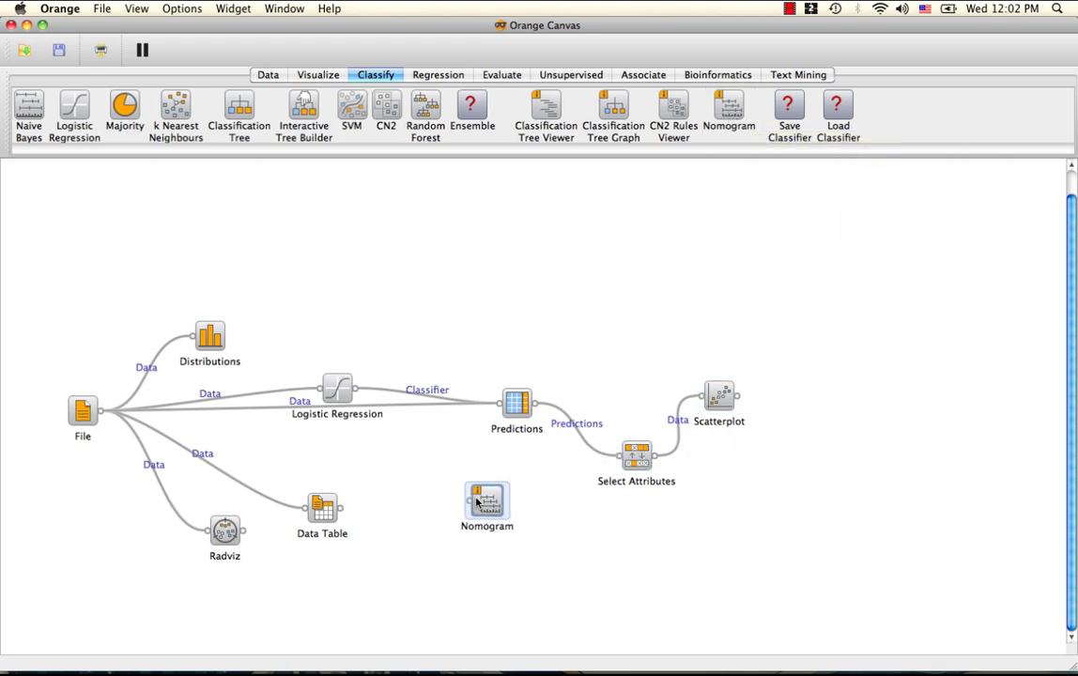
pyautogui.moveTo(356, 387); pyautogui.dragTo(497, 500)
# - View the nomogram with republican as target class, scrolling through it before closing
pyautogui.doubleClick(502, 499)
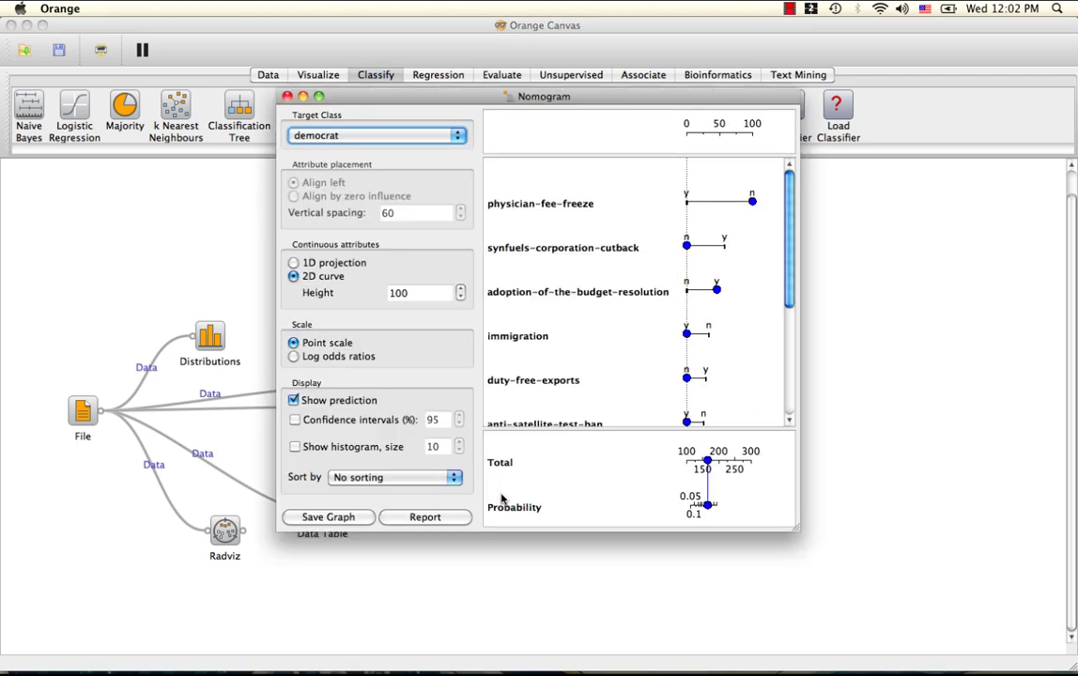
pyautogui.click(445, 137)
pyautogui.click(410, 123)
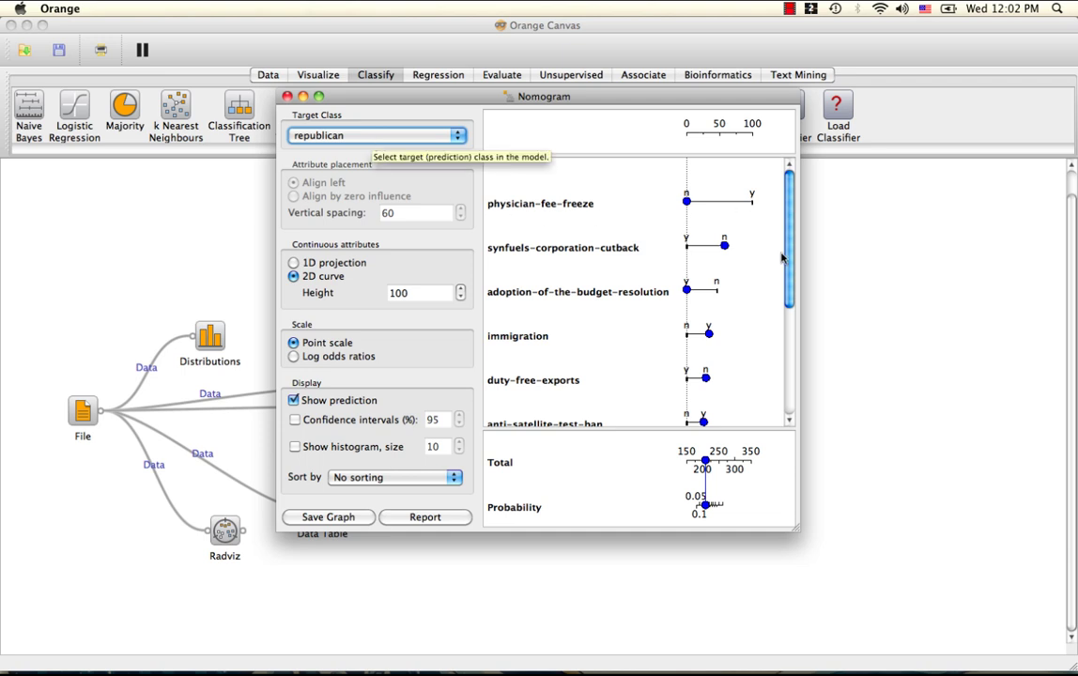
pyautogui.scroll(-1, 629, 223)
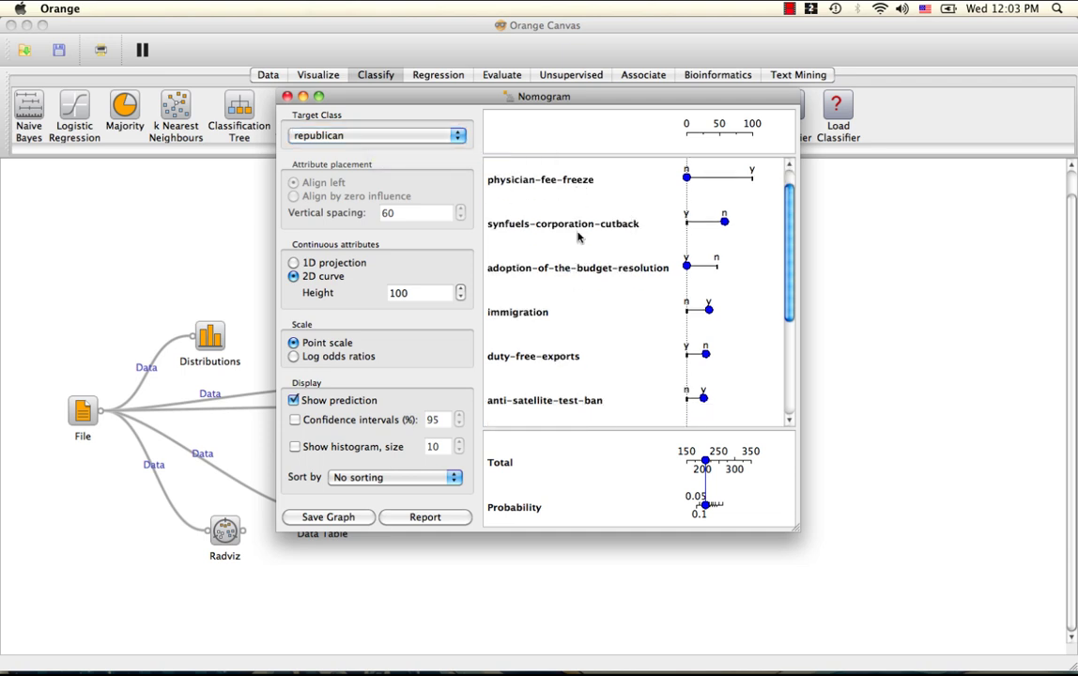
pyautogui.scroll(-5, 566, 385)
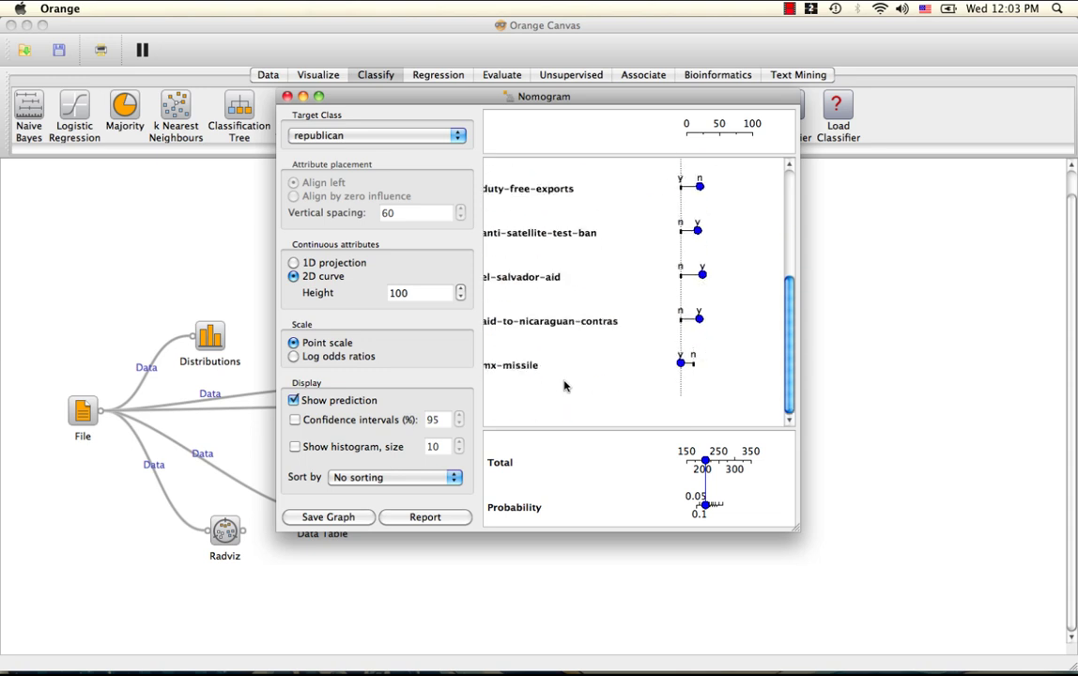
pyautogui.click(287, 97)
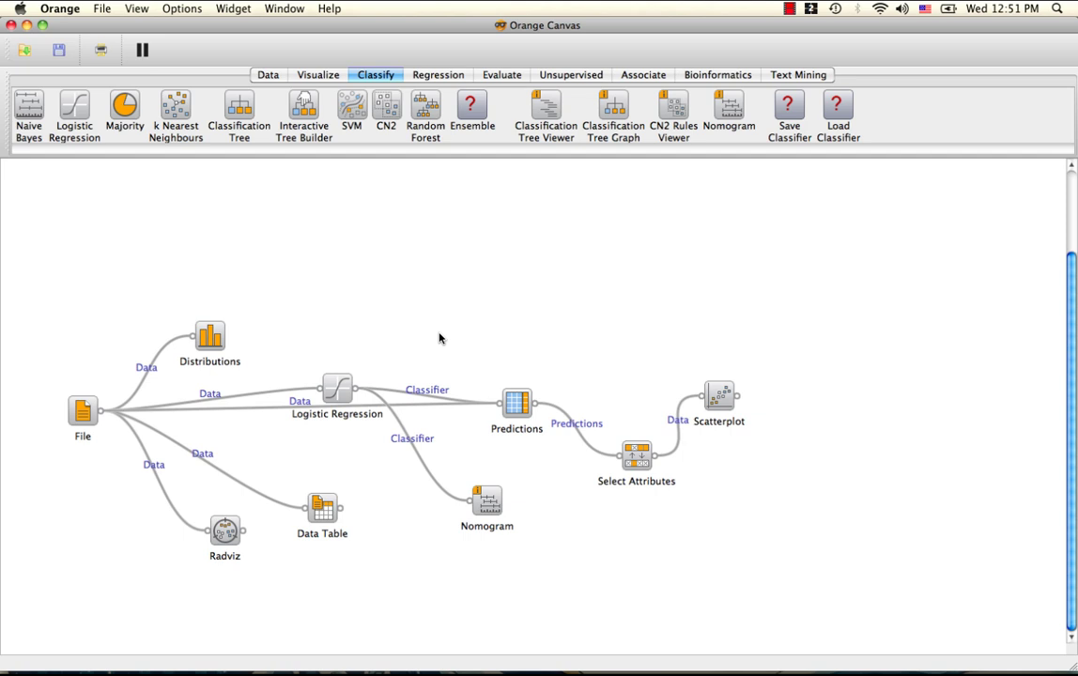
# - Add Naive Bayes and Classification Tree learners to the canvas
pyautogui.click(28, 106)
pyautogui.moveTo(556, 488); pyautogui.dragTo(309, 202)
pyautogui.moveTo(229, 103); pyautogui.dragTo(281, 274)
# - Add Test Learners, connect Naive Bayes, Classification Tree and Logistic Regression to it, and open it
pyautogui.click(501, 74)
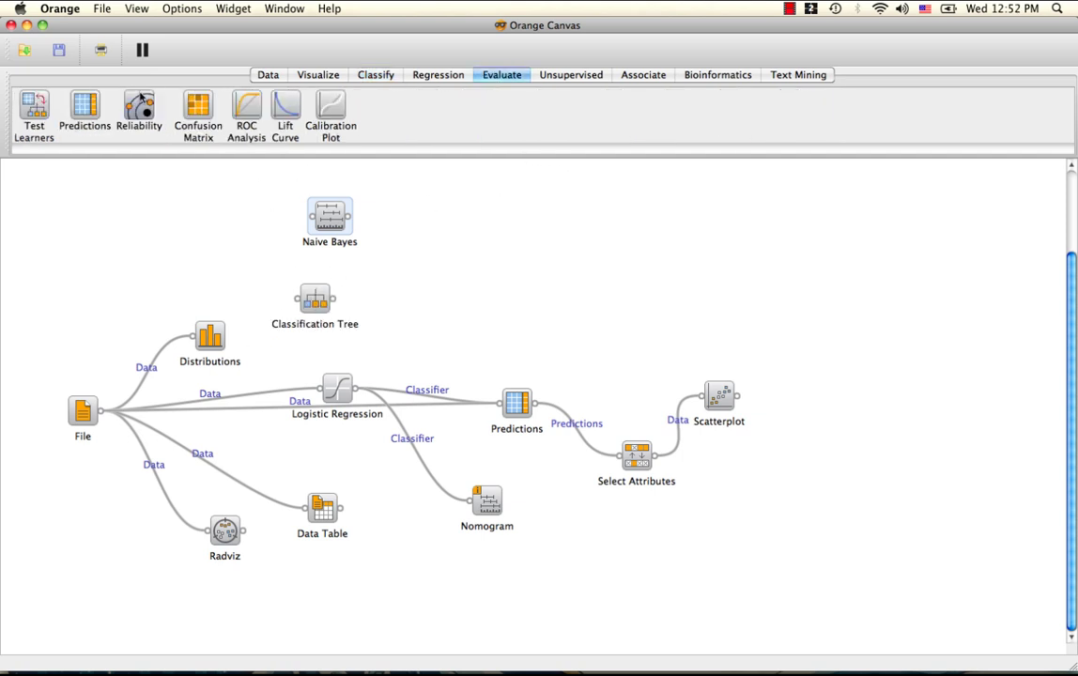
pyautogui.click(31, 111)
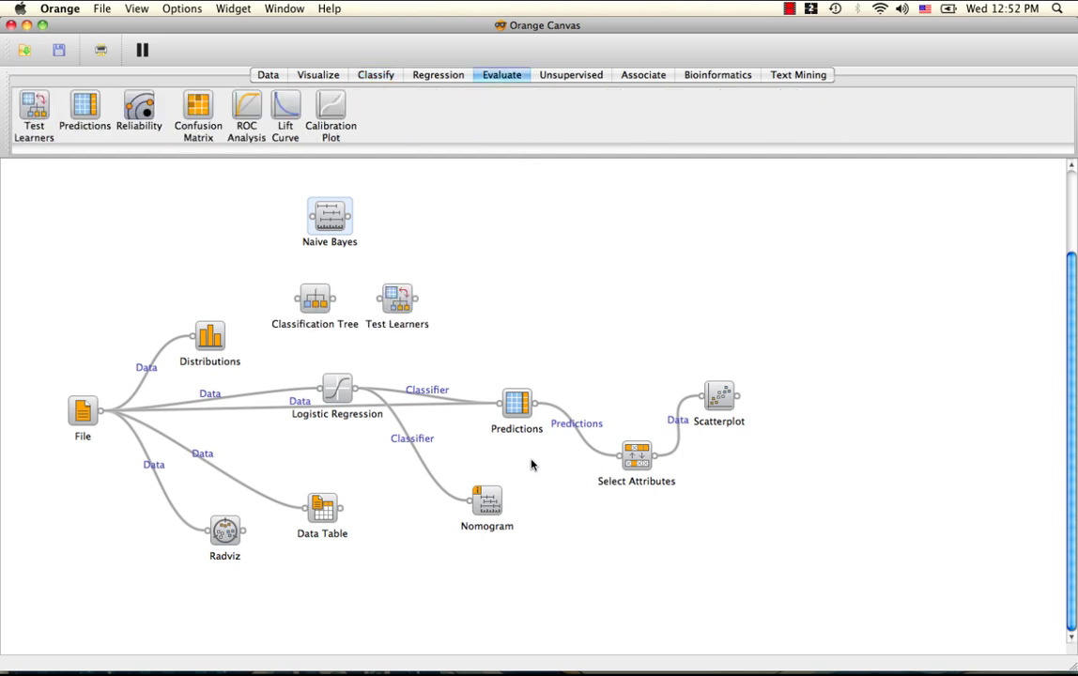
pyautogui.moveTo(398, 302); pyautogui.dragTo(489, 253)
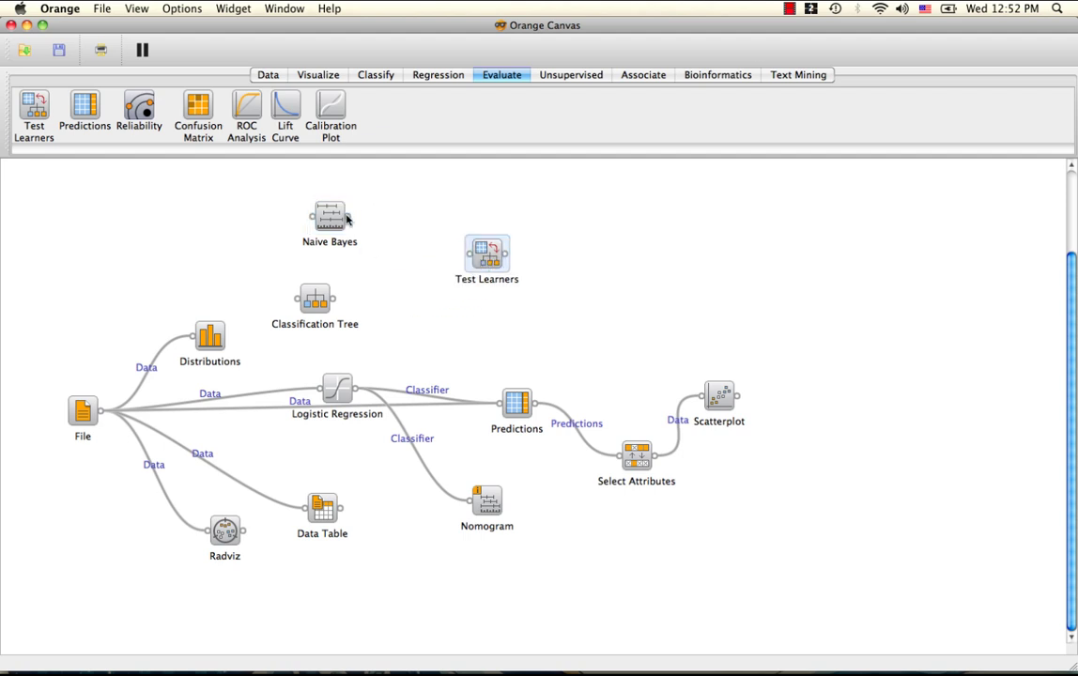
pyautogui.moveTo(350, 216); pyautogui.dragTo(467, 260)
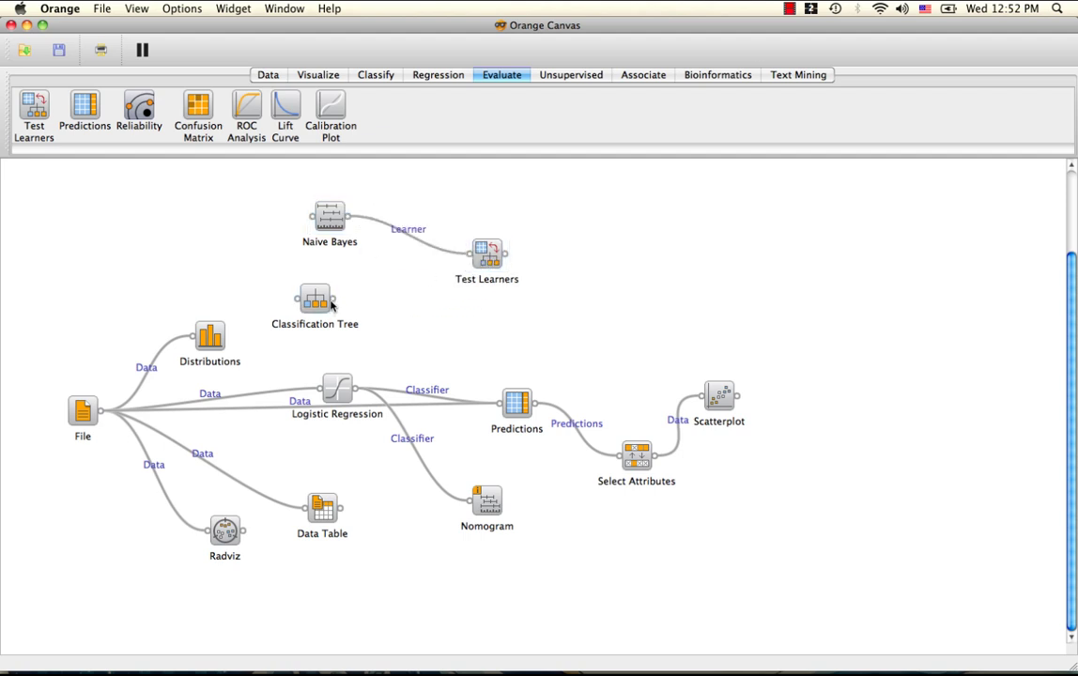
pyautogui.moveTo(333, 299); pyautogui.dragTo(465, 256)
pyautogui.moveTo(356, 389); pyautogui.dragTo(470, 255)
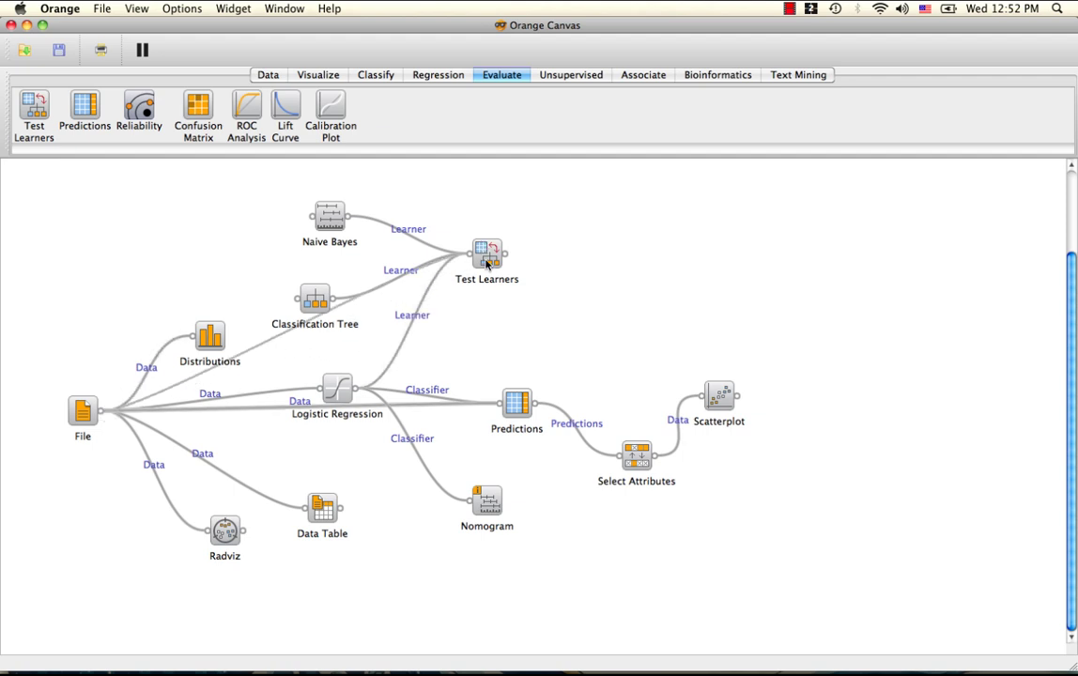
pyautogui.doubleClick(487, 254)
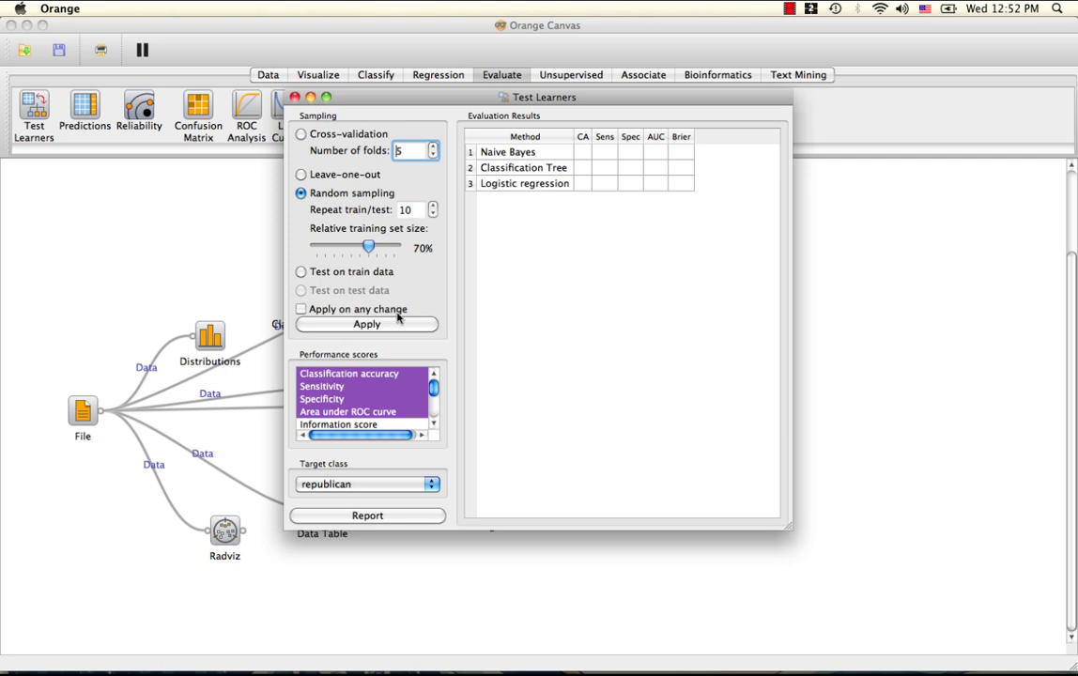
# - Run the evaluation and review scores, logistic regression best at CA 0.9550, AUC 0.9906
pyautogui.click(359, 323)
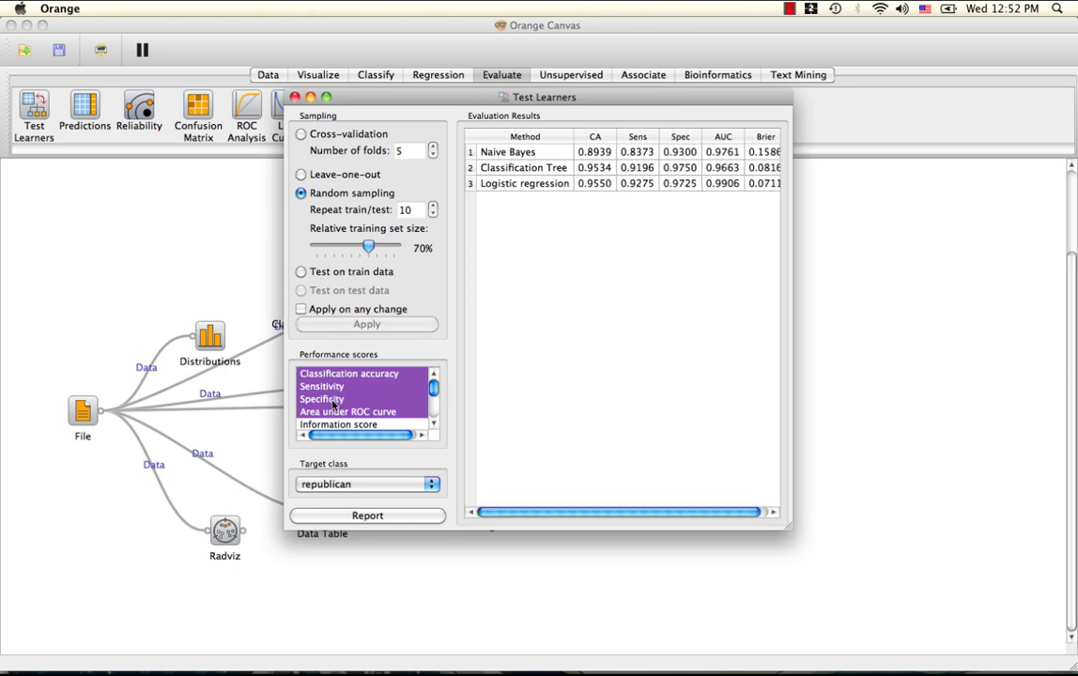
pyautogui.moveTo(433, 385)
pyautogui.mouseDown()
pyautogui.moveTo(434, 422)
pyautogui.moveTo(433, 376)
pyautogui.mouseUp()
pyautogui.click(293, 97)
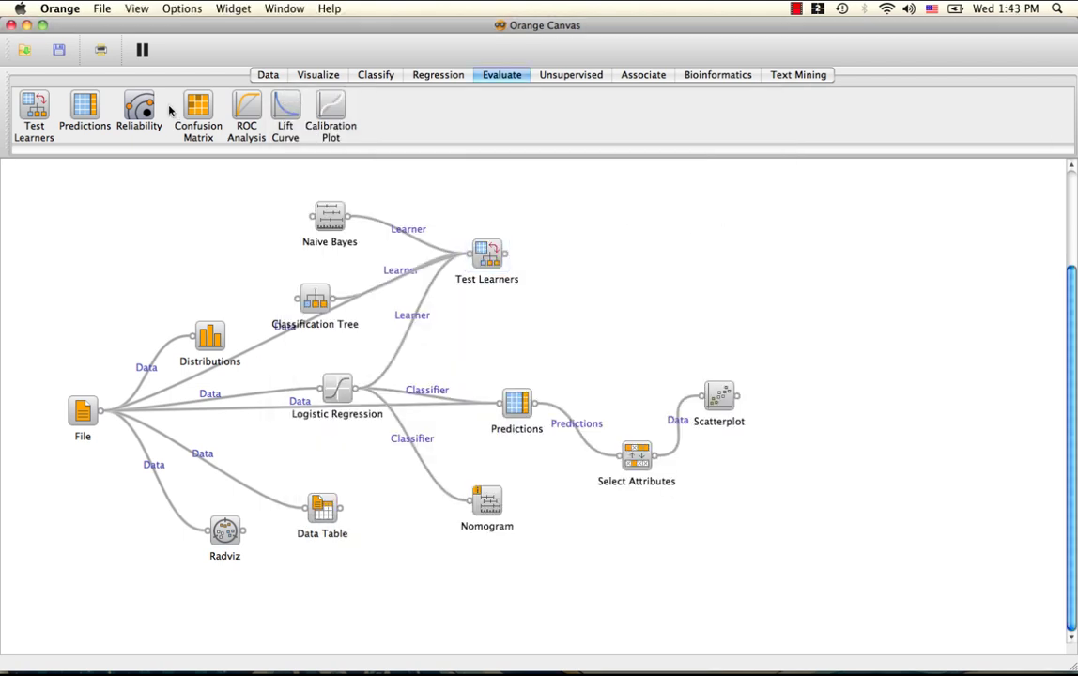
# - Add a Confusion Matrix, connect the Test Learners results to it, and place it below-right
pyautogui.click(194, 110)
pyautogui.moveTo(589, 252); pyautogui.dragTo(490, 251)
pyautogui.moveTo(569, 252); pyautogui.dragTo(664, 328)
# - Compare the Naive Bayes and Logistic regression confusion matrices, selecting misclassified examples
pyautogui.doubleClick(665, 327)
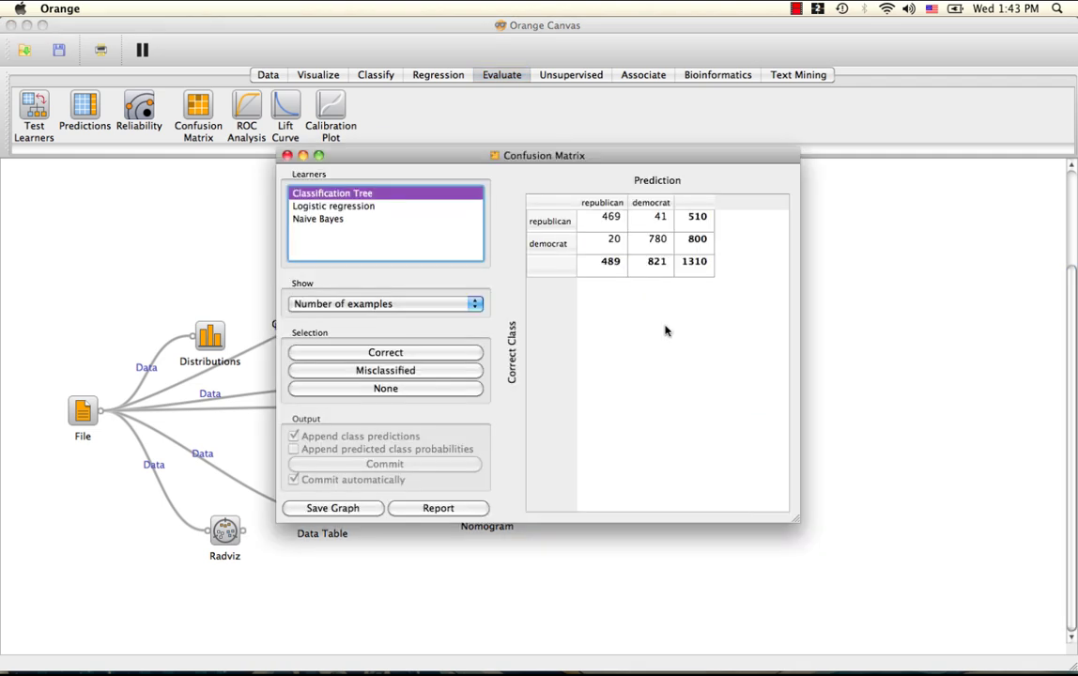
pyautogui.click(374, 218)
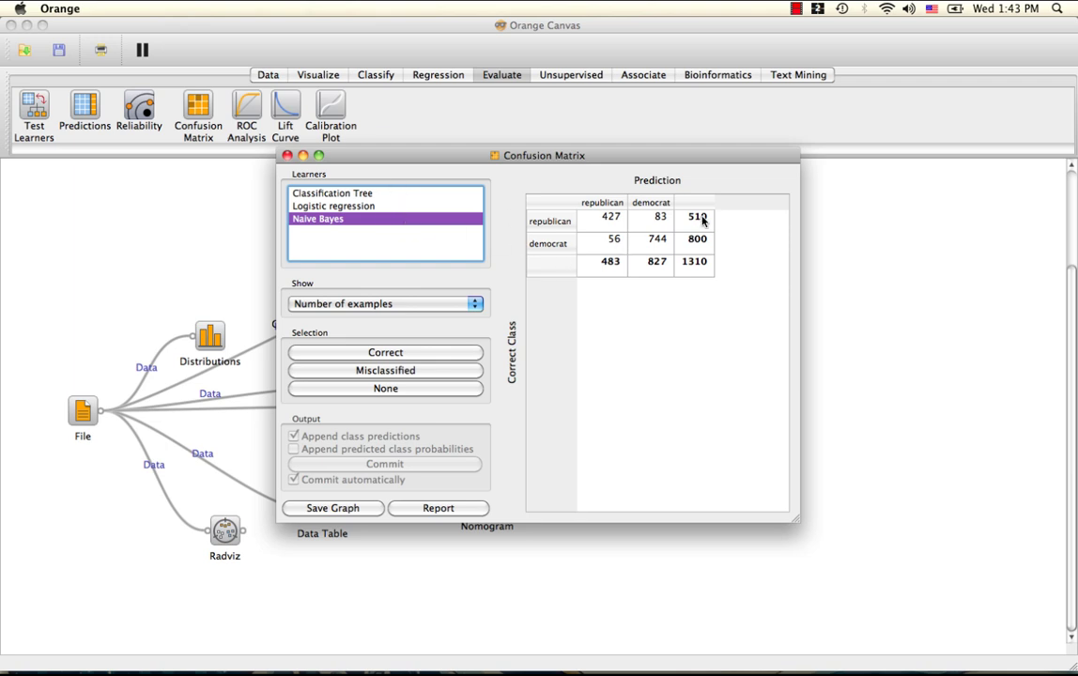
pyautogui.click(418, 376)
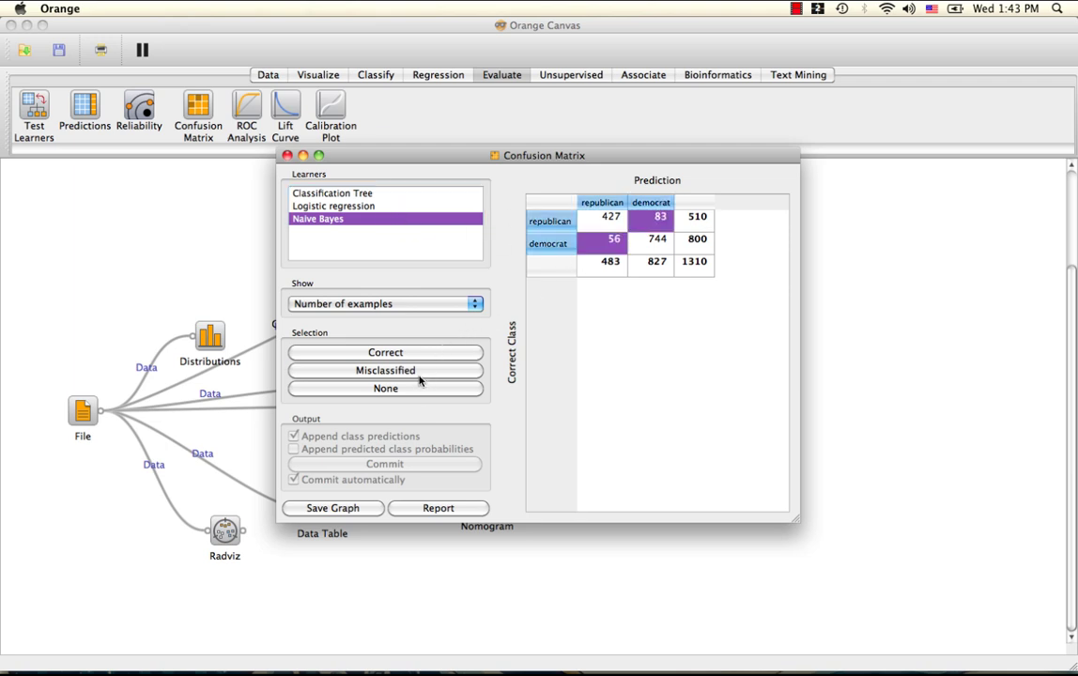
pyautogui.click(352, 207)
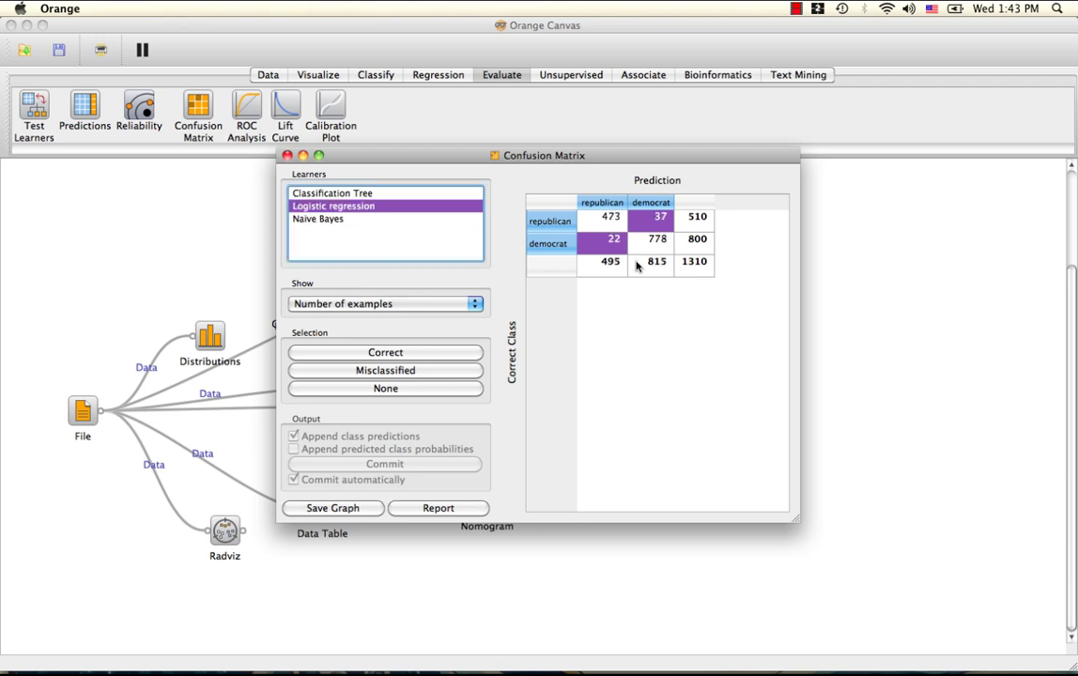
pyautogui.click(287, 155)
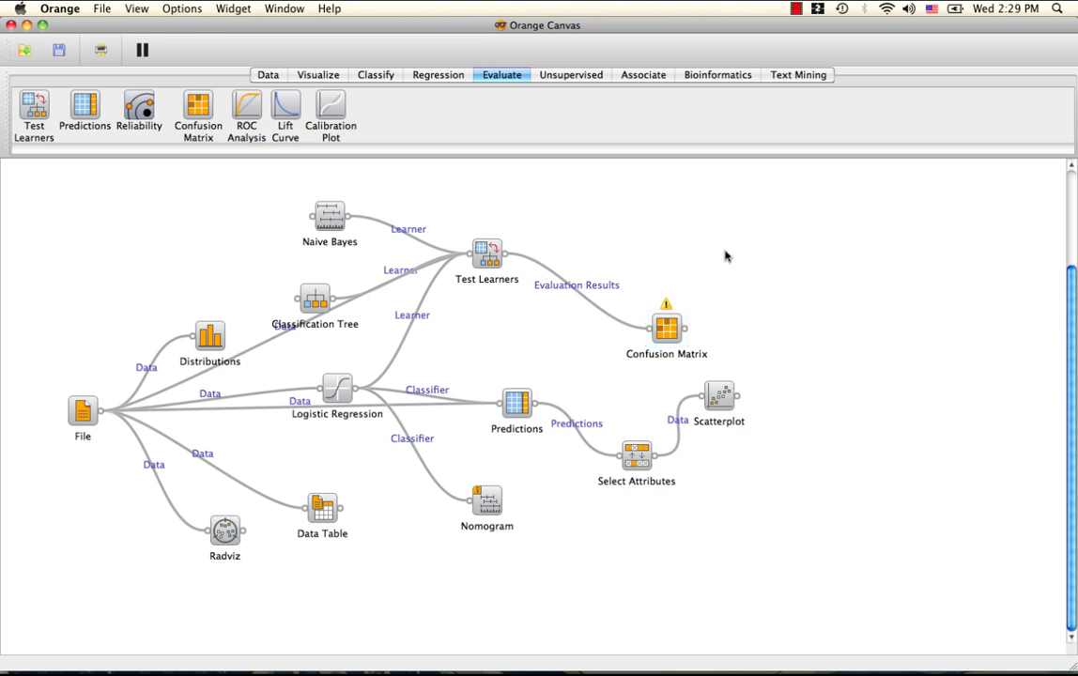
# - Add a ROC Analysis above the Confusion Matrix and connect the Test Learners results to it
pyautogui.scroll(3, 725, 255)
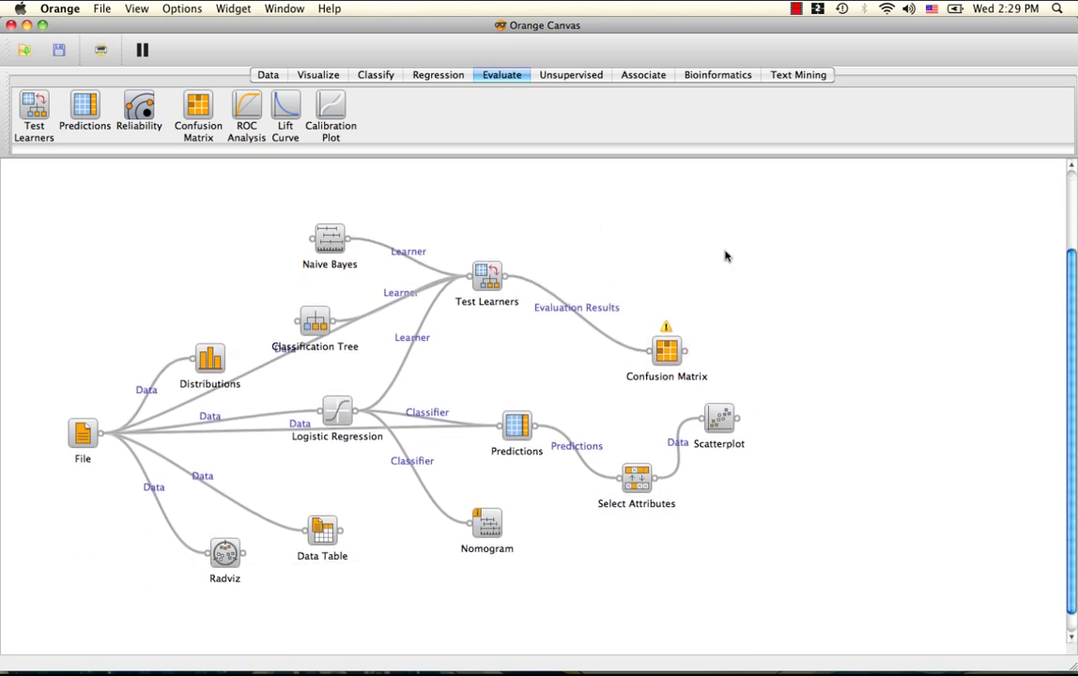
pyautogui.scroll(3, 725, 256)
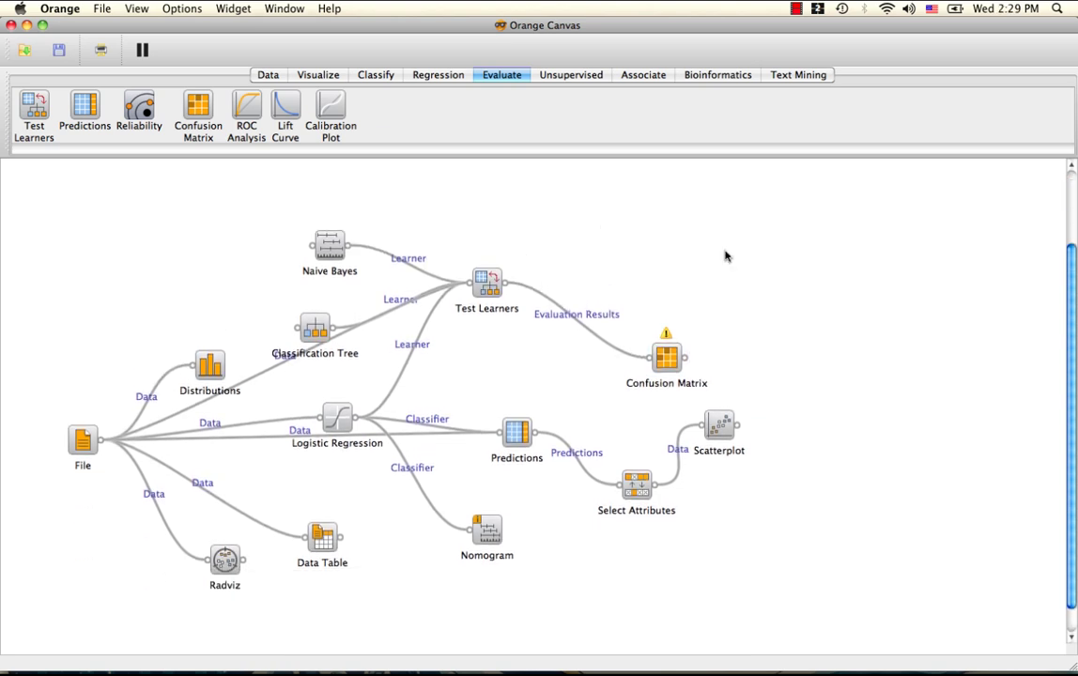
pyautogui.click(247, 104)
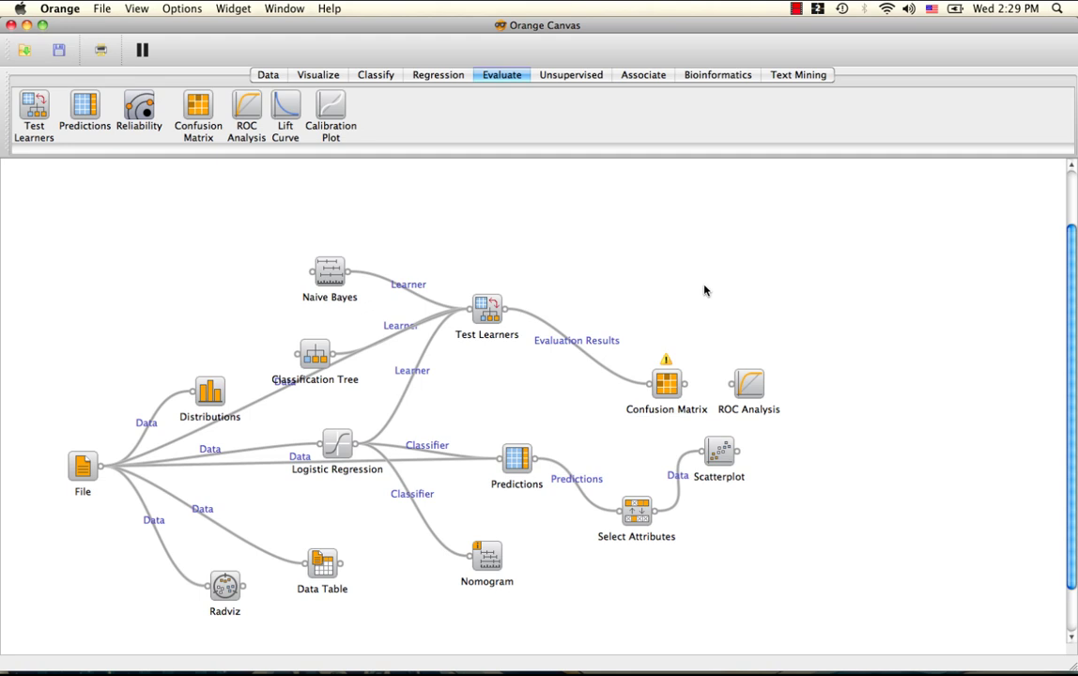
pyautogui.moveTo(748, 387); pyautogui.dragTo(654, 253)
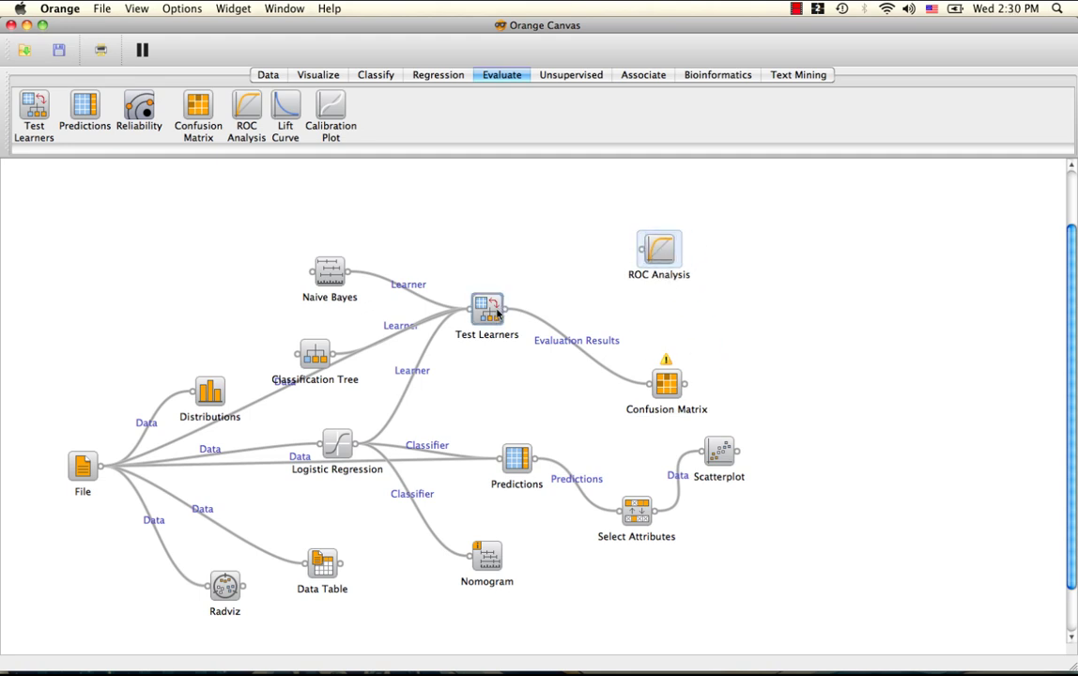
pyautogui.moveTo(502, 306); pyautogui.dragTo(649, 255)
# - Zoom into the ROC plot's top-left corner and show the ROC convex hull
pyautogui.doubleClick(651, 257)
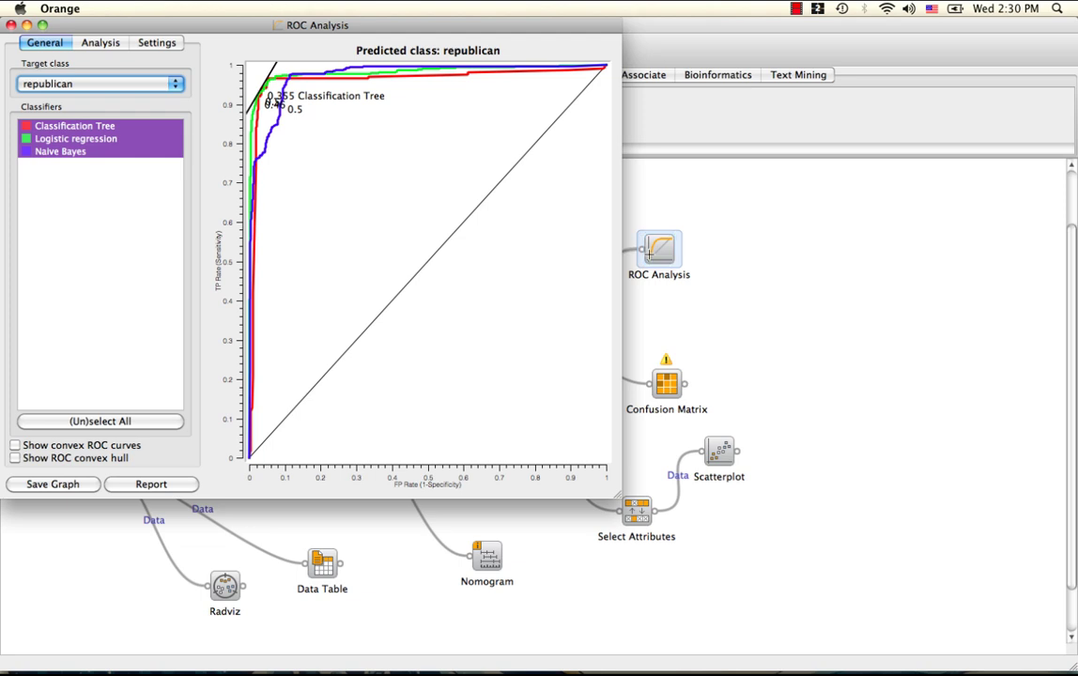
pyautogui.moveTo(360, 23); pyautogui.dragTo(603, 110)
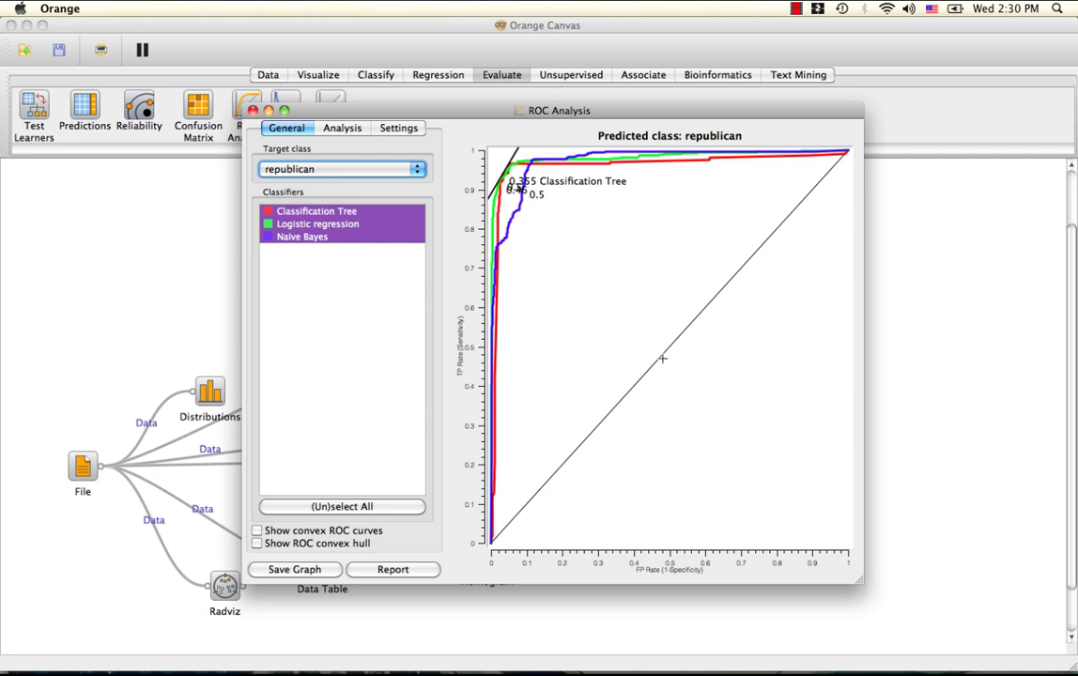
pyautogui.moveTo(662, 358); pyautogui.dragTo(475, 151)
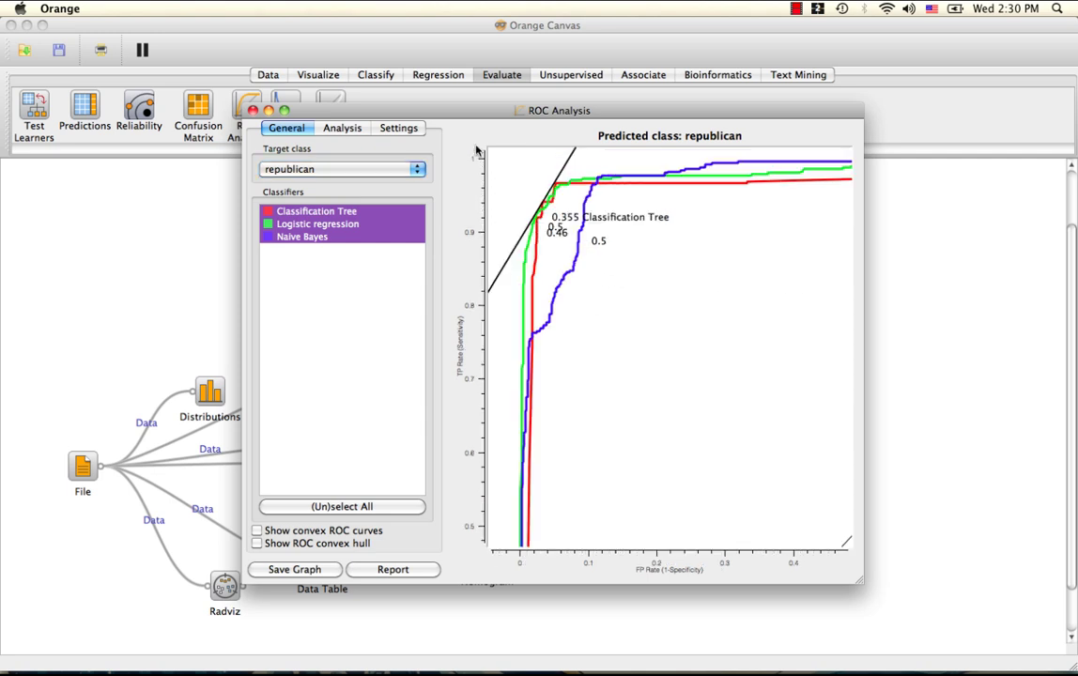
pyautogui.click(337, 532)
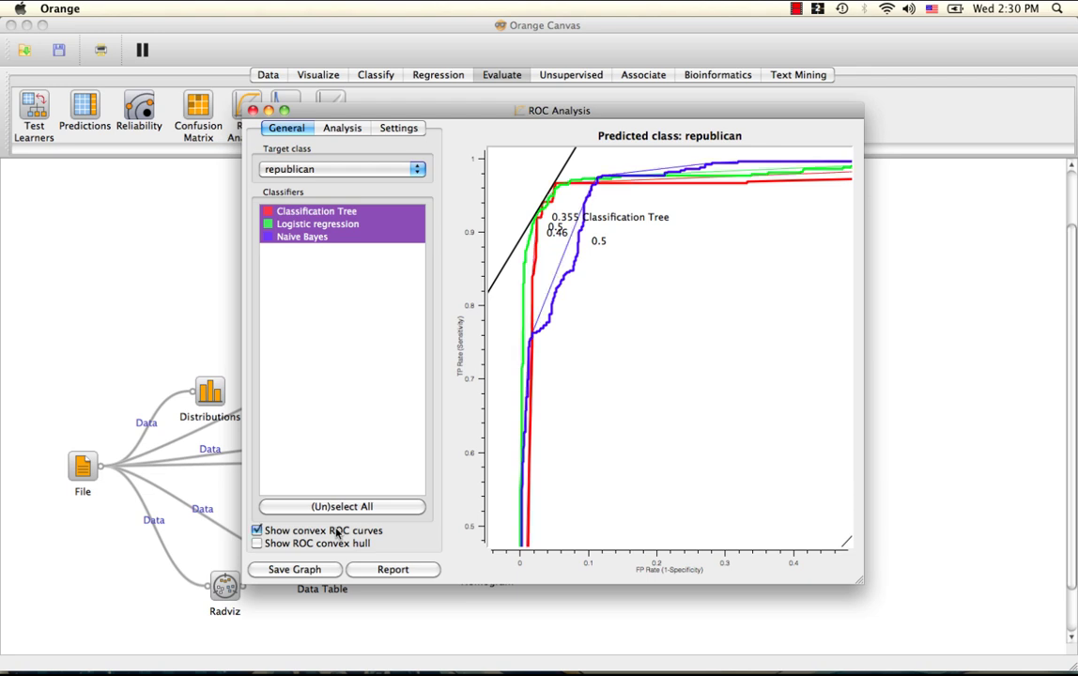
pyautogui.click(337, 532)
pyautogui.click(325, 550)
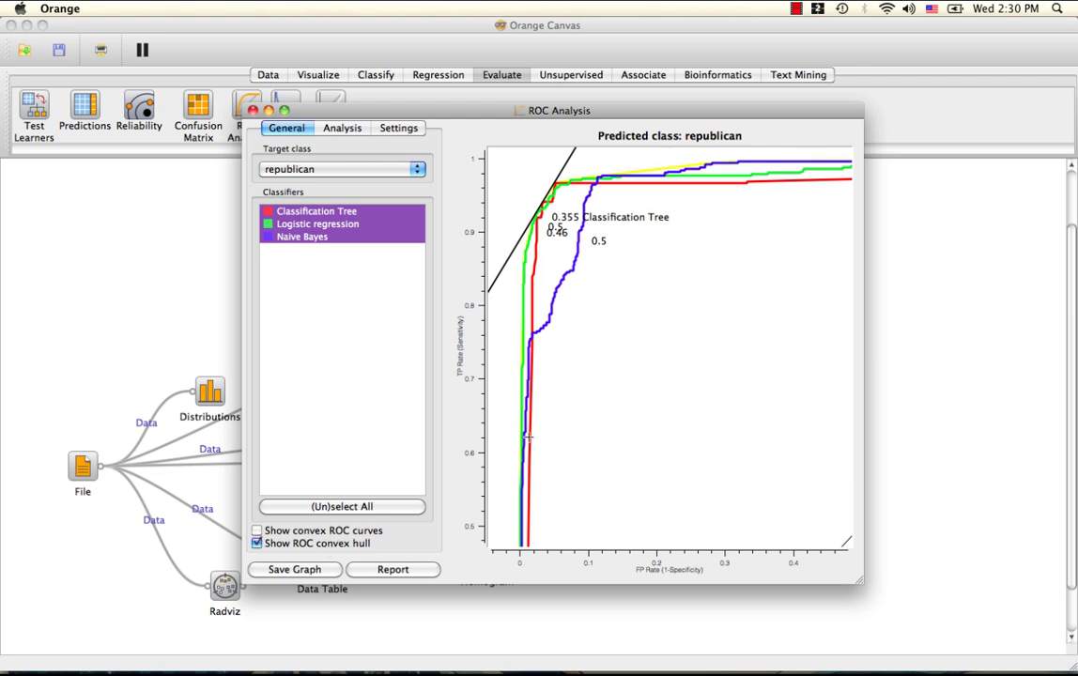
# - Hide the hull, try vertical, threshold and no ROC averaging, then return to Merge
pyautogui.click(343, 549)
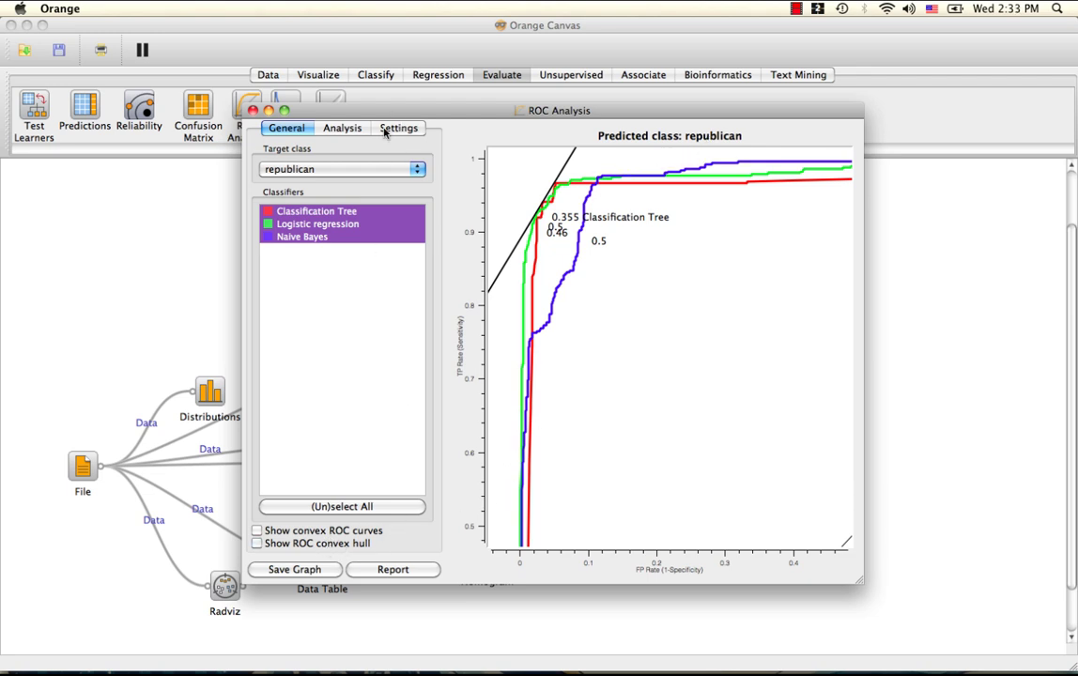
pyautogui.click(384, 131)
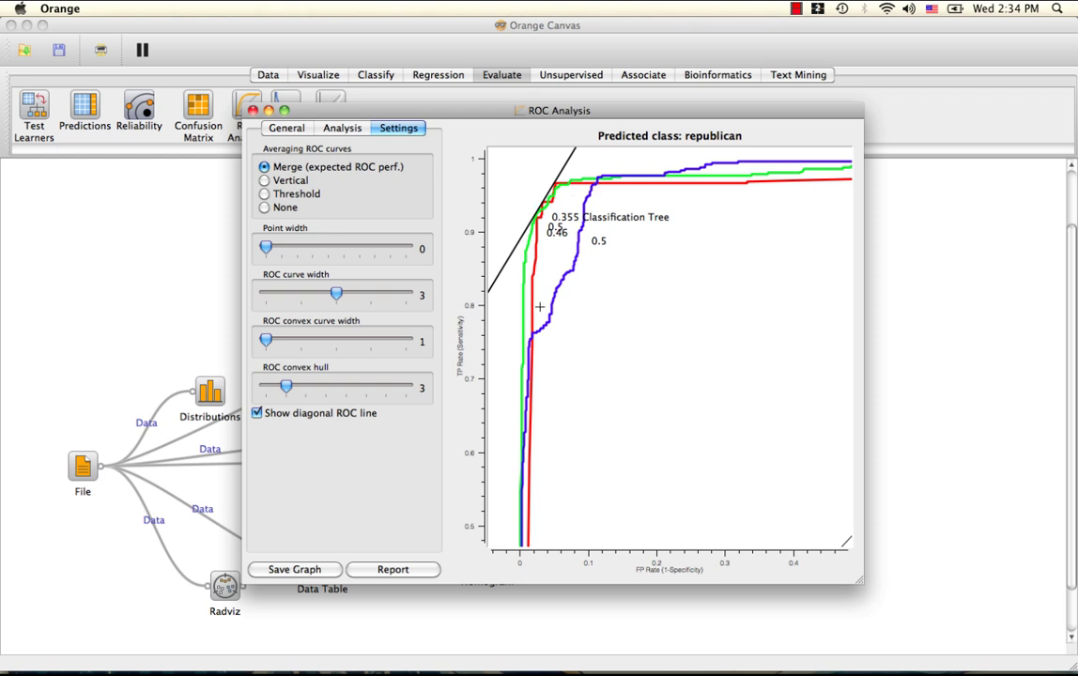
pyautogui.click(278, 183)
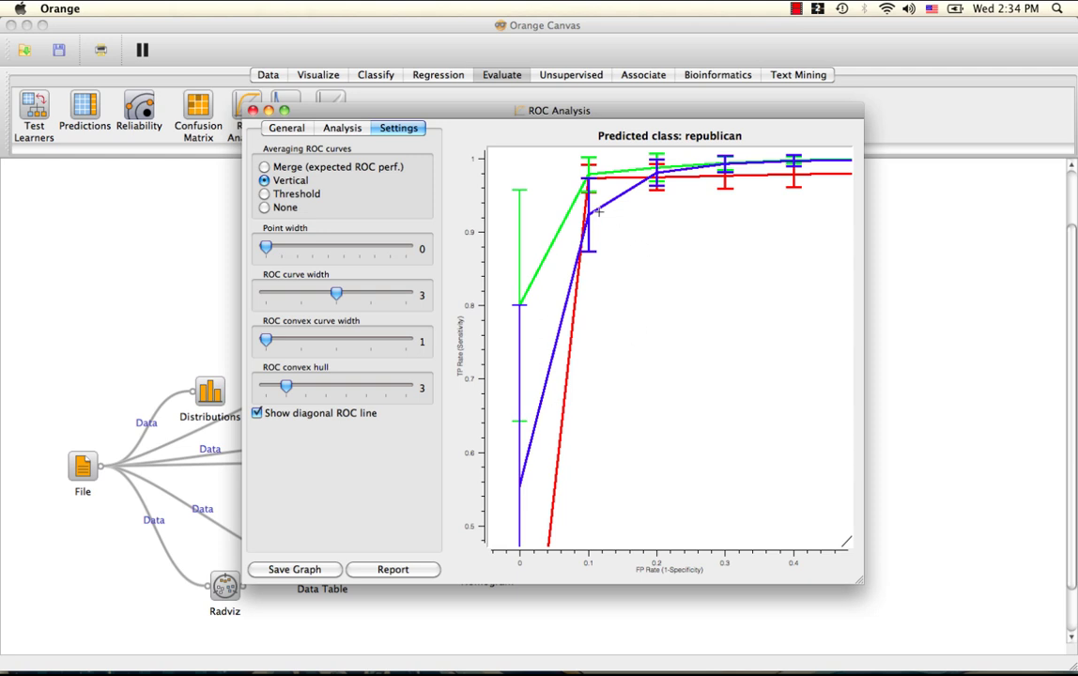
pyautogui.click(310, 196)
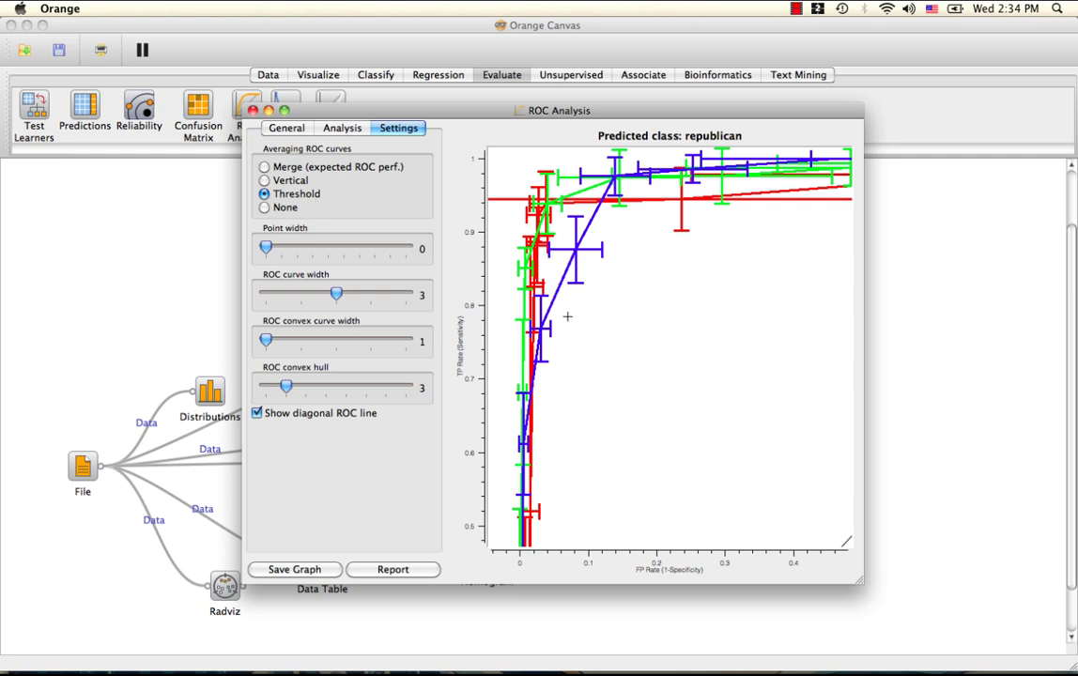
pyautogui.click(285, 209)
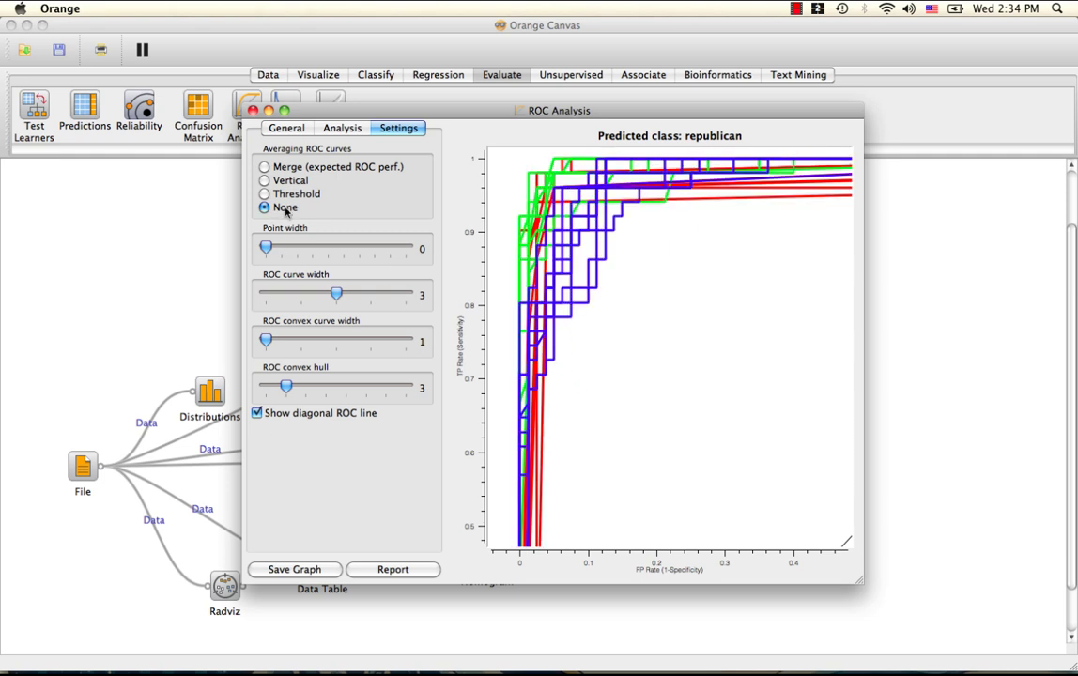
pyautogui.click(312, 170)
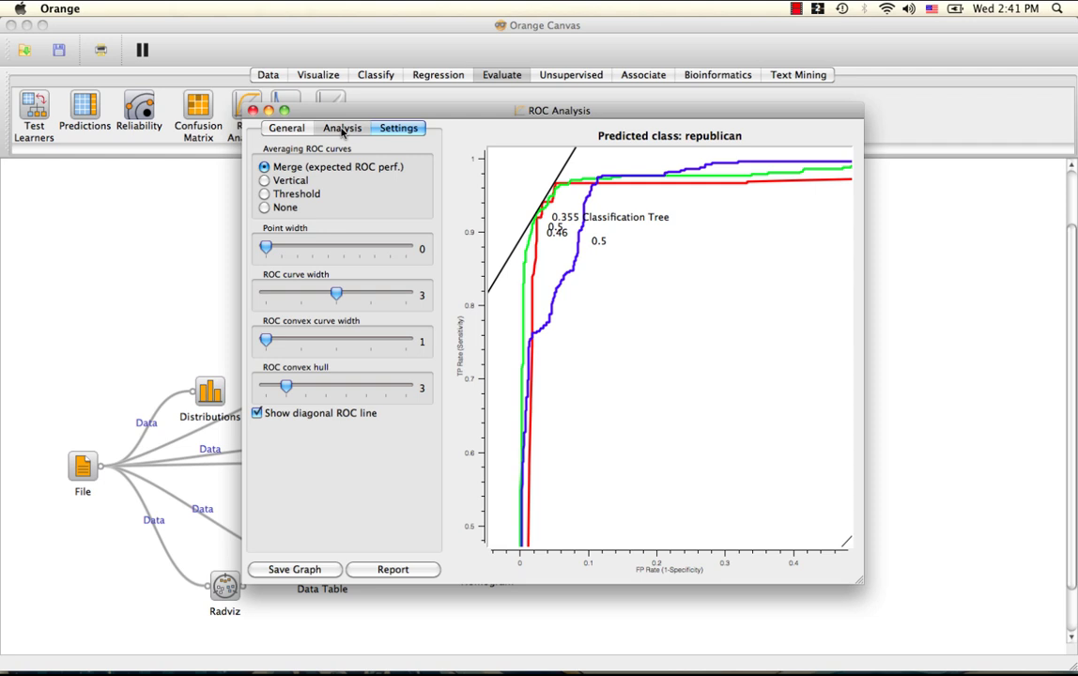
pyautogui.click(343, 132)
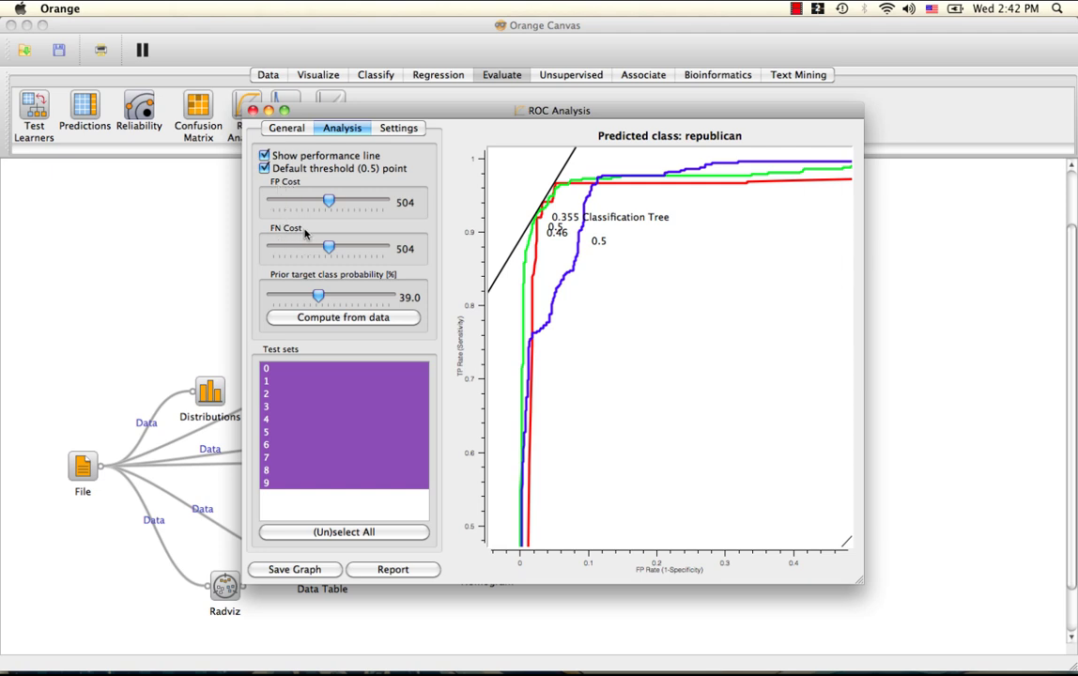
# - Vary the FP and FN costs, ending at FP 403 and FN 799
pyautogui.moveTo(328, 202); pyautogui.dragTo(307, 203)
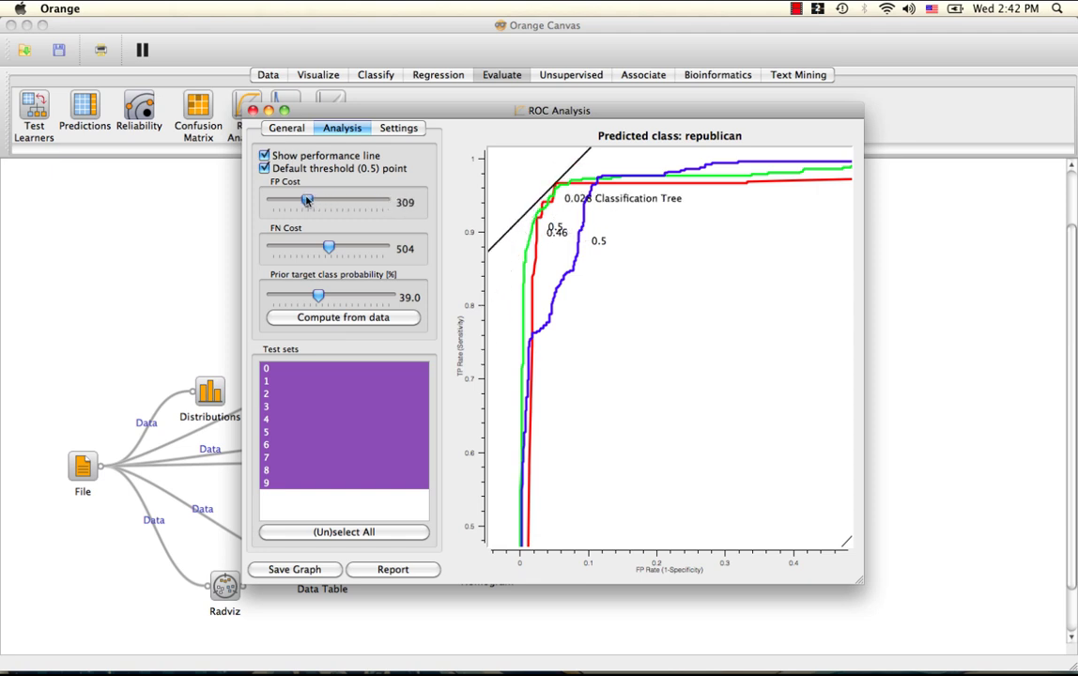
pyautogui.moveTo(307, 201); pyautogui.dragTo(293, 200)
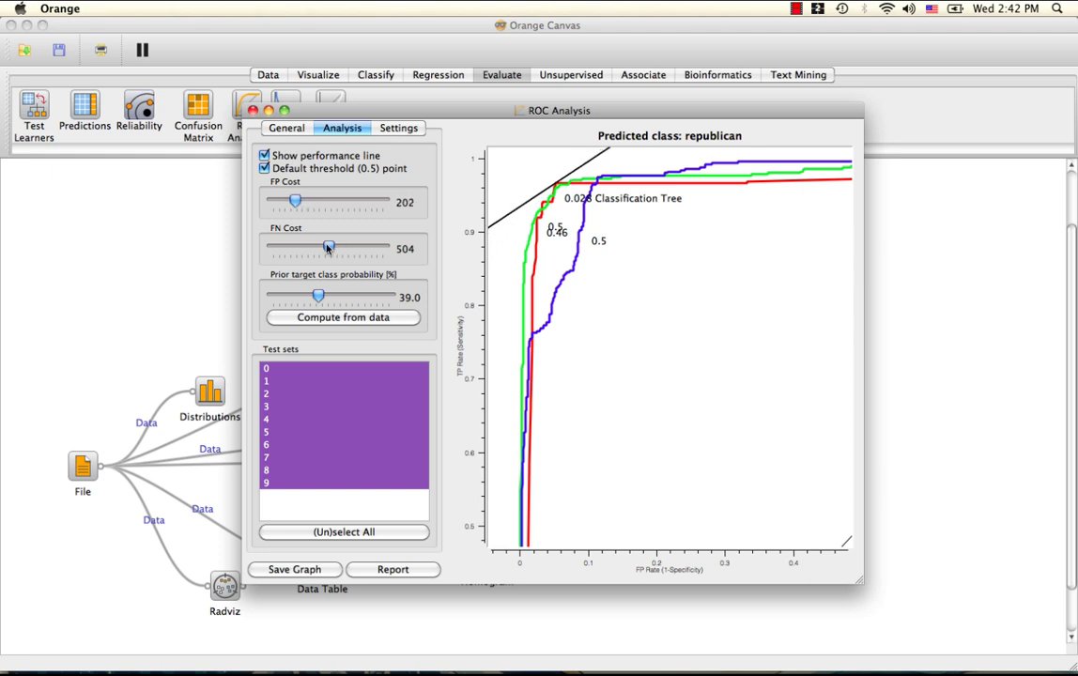
pyautogui.moveTo(329, 247); pyautogui.dragTo(317, 247)
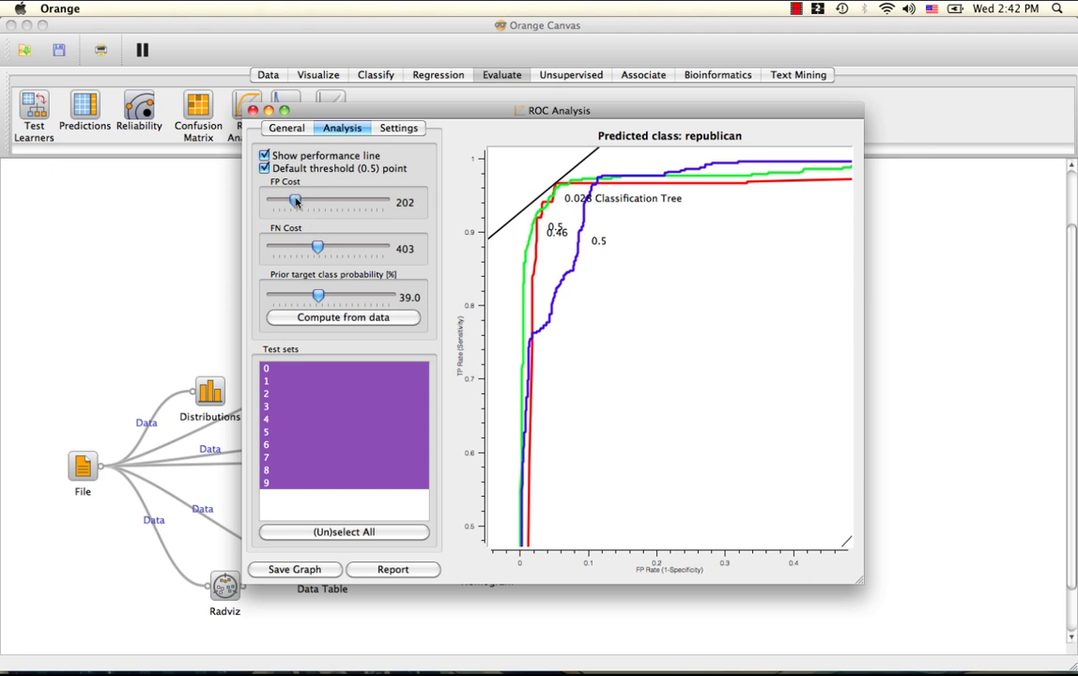
pyautogui.moveTo(295, 201); pyautogui.dragTo(317, 202)
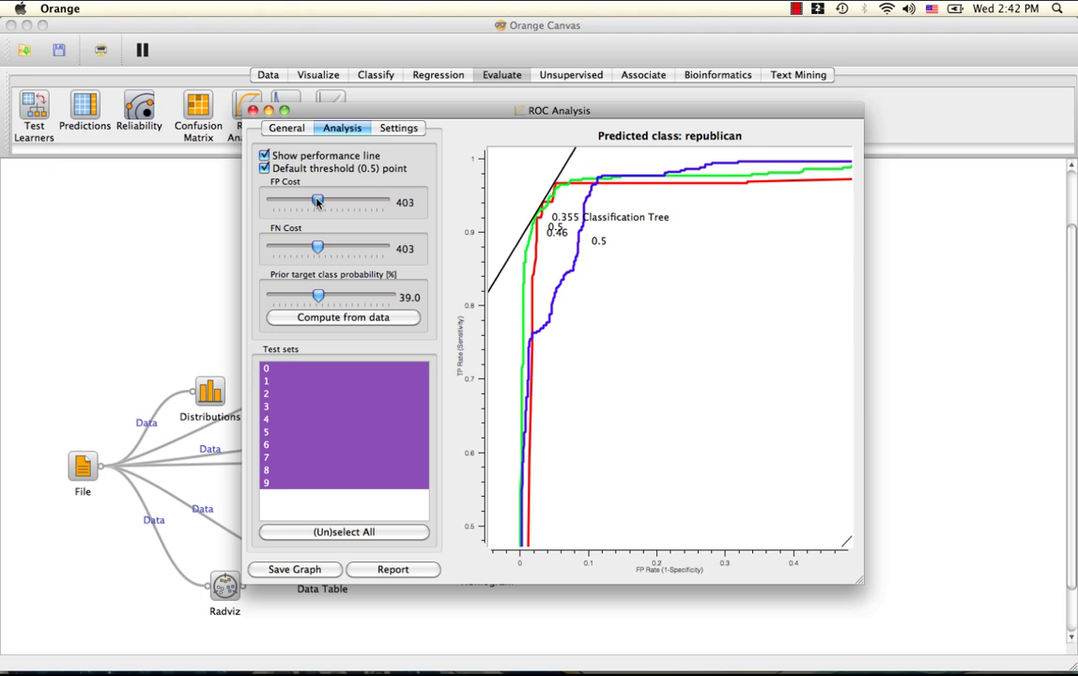
pyautogui.moveTo(318, 247); pyautogui.dragTo(362, 248)
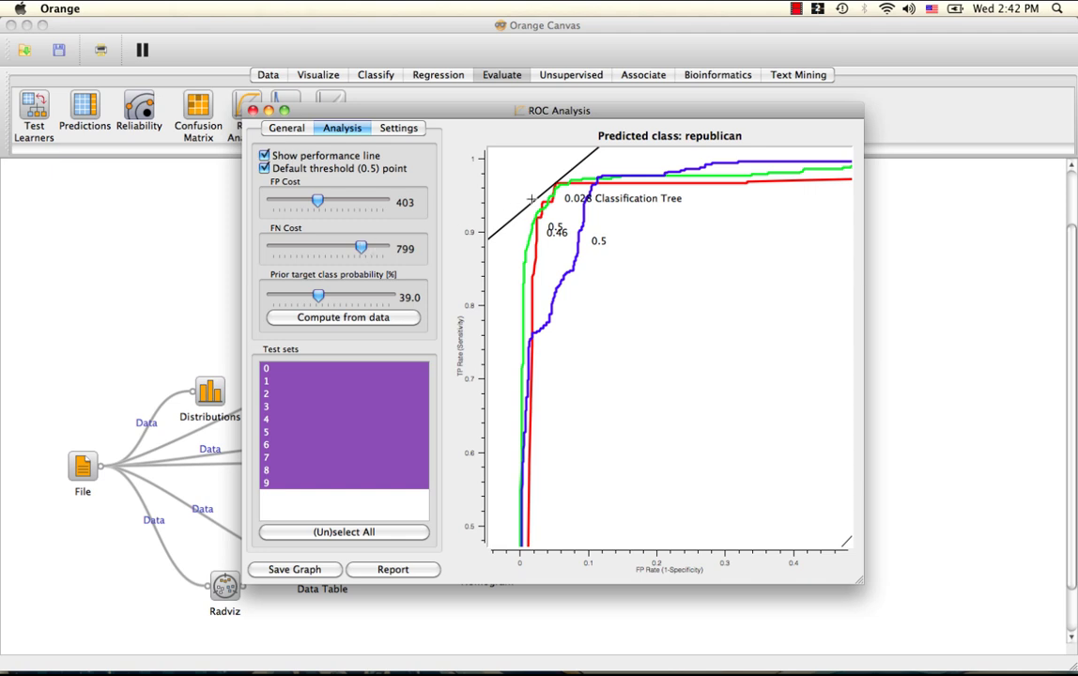